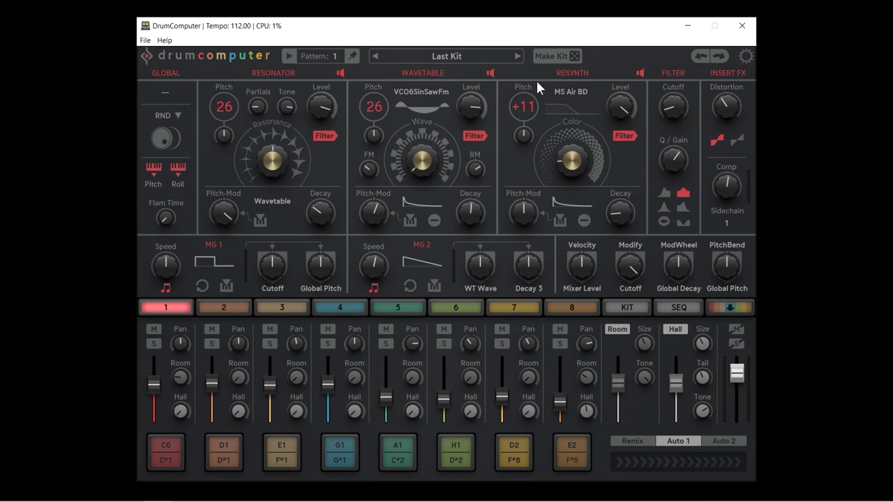
Play and stop the current pattern, and browse the kit presets, including the 4T Thieves bank
{"action": "left_click", "coordinate": [290, 57]}
{"action": "left_click", "coordinate": [289, 57]}
{"action": "left_click", "coordinate": [427, 55]}
{"action": "mouse_move", "coordinate": [425, 120]}
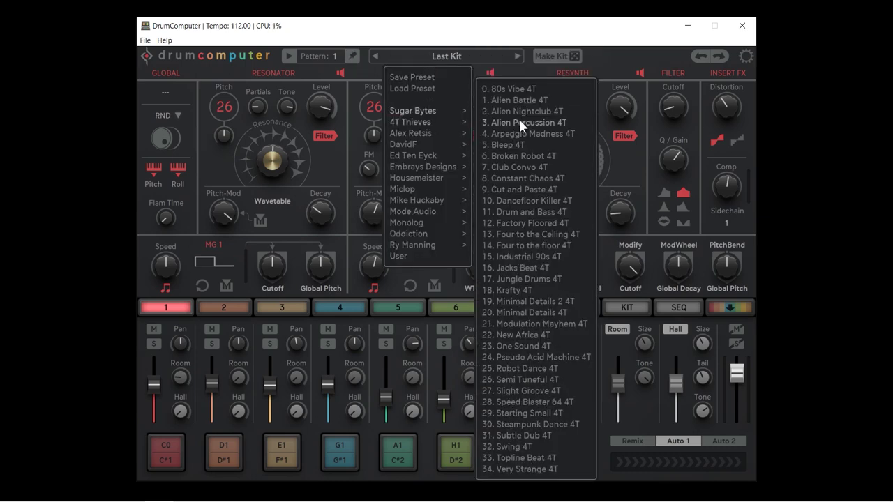
{"action": "left_click", "coordinate": [363, 69]}
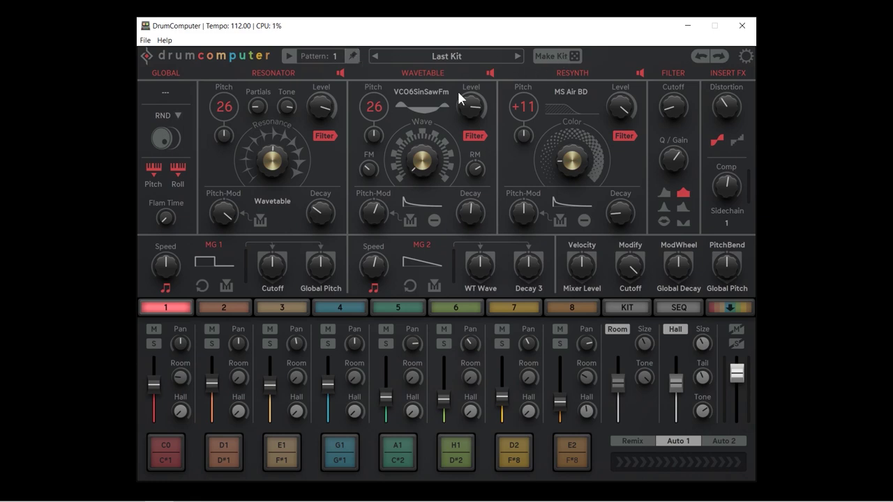
Look through the sound settings of tracks 2 to 8 and return to track 1
{"action": "left_click_drag", "start_coordinate": [223, 312], "coordinate": [572, 308]}
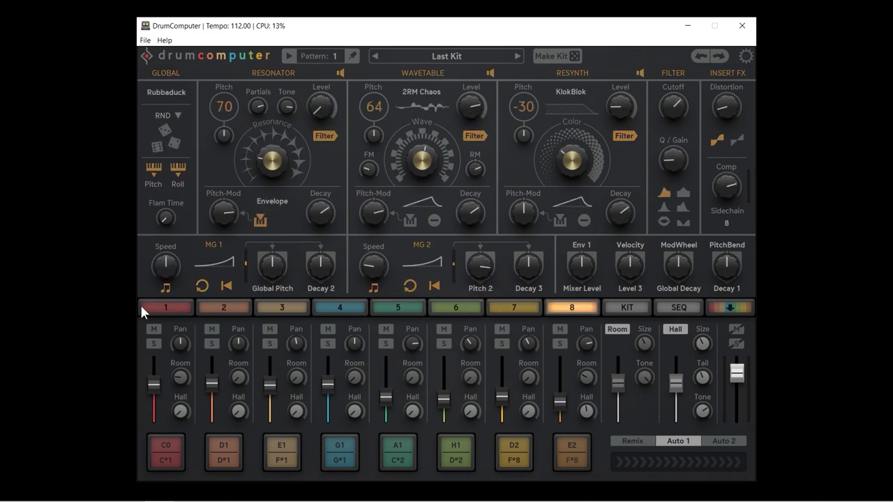
{"action": "left_click", "coordinate": [158, 310]}
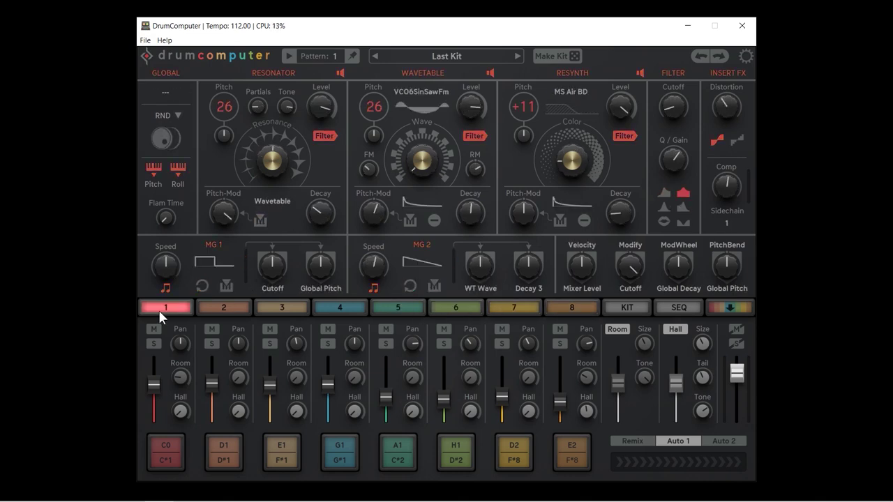
Show the sequencer and set the MIDI export length to 16 bars
{"action": "left_click", "coordinate": [674, 308]}
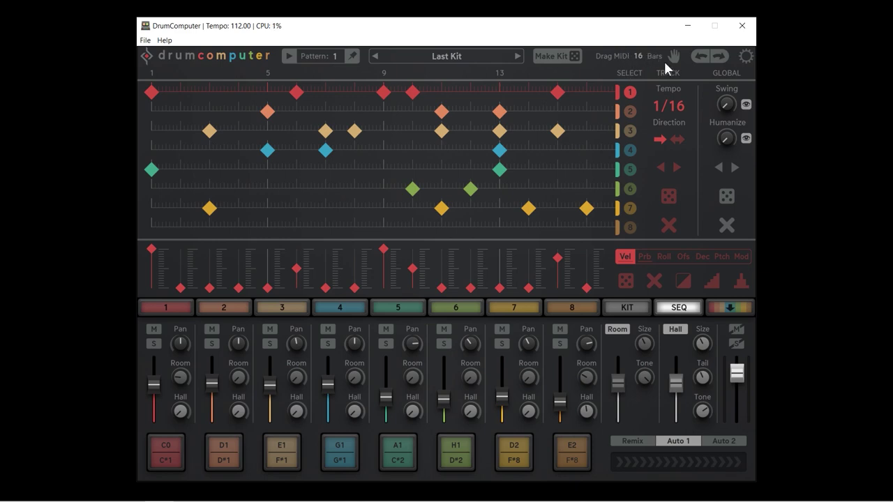
{"action": "left_click", "coordinate": [639, 56]}
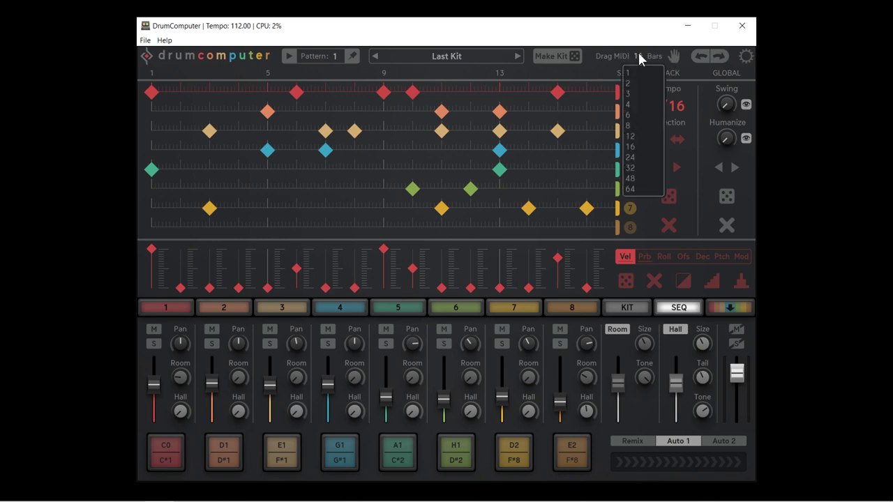
{"action": "left_click", "coordinate": [636, 146]}
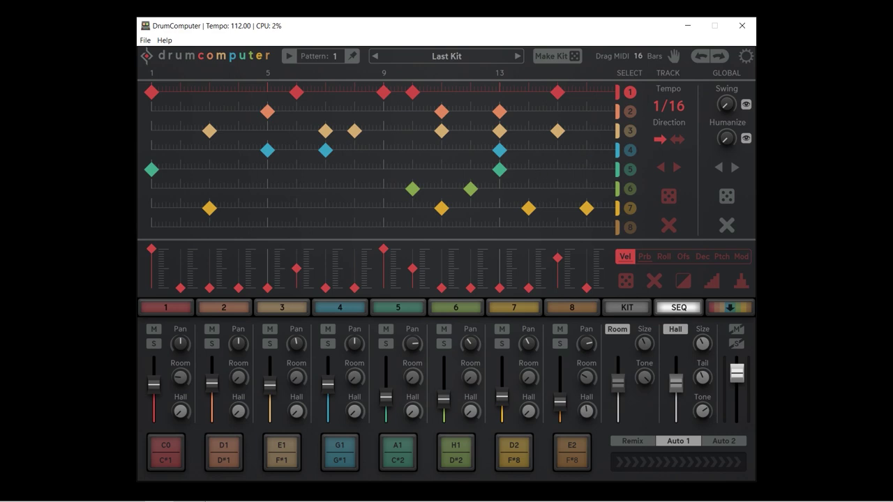
Export the Last Kit pattern as a MIDI file into the Drumcomputer Examples folder, and minimize the folder window
{"action": "left_click", "coordinate": [44, 497]}
{"action": "left_click", "coordinate": [634, 47]}
{"action": "left_click_drag", "start_coordinate": [672, 56], "coordinate": [824, 192]}
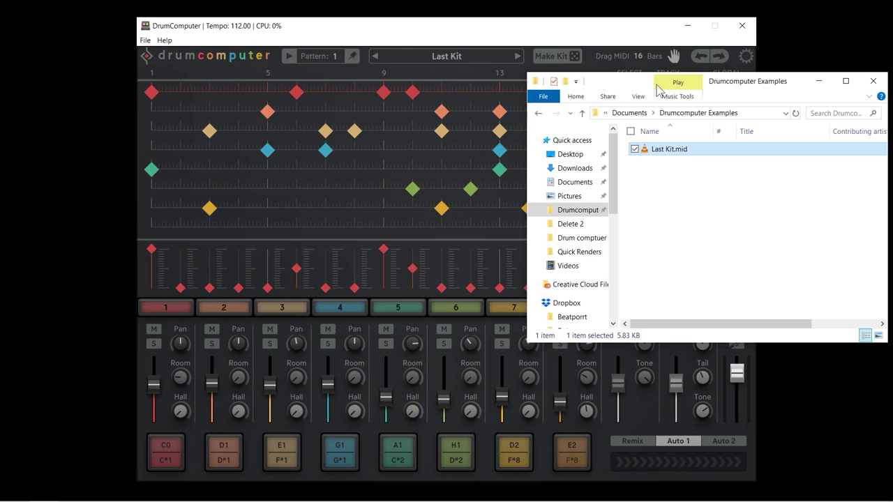
{"action": "left_click", "coordinate": [818, 81]}
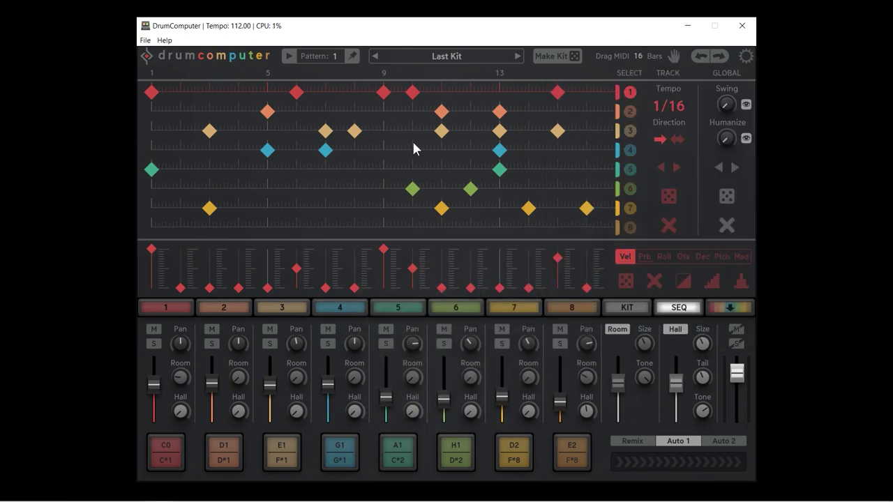
Adjust the resonator's Pitch-Mod and Decay in track 1's sound settings
{"action": "left_click", "coordinate": [167, 310]}
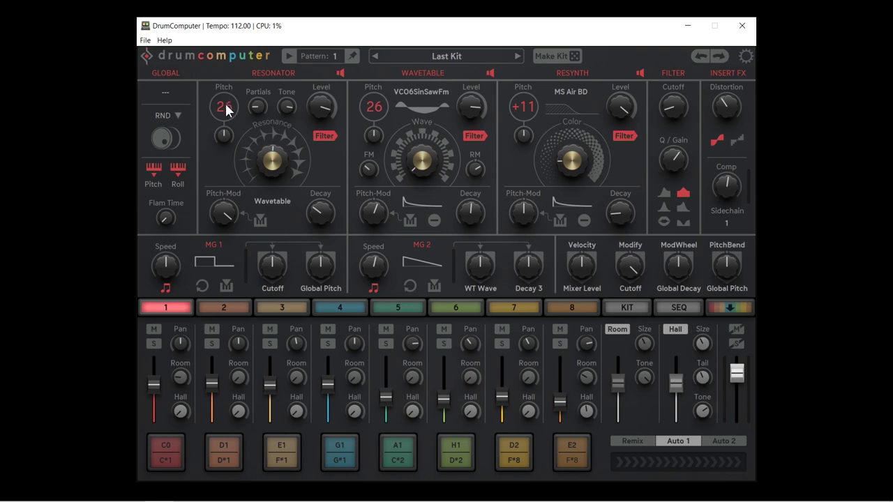
{"action": "scroll", "coordinate": [229, 103], "scroll_direction": "up", "scroll_amount": 1}
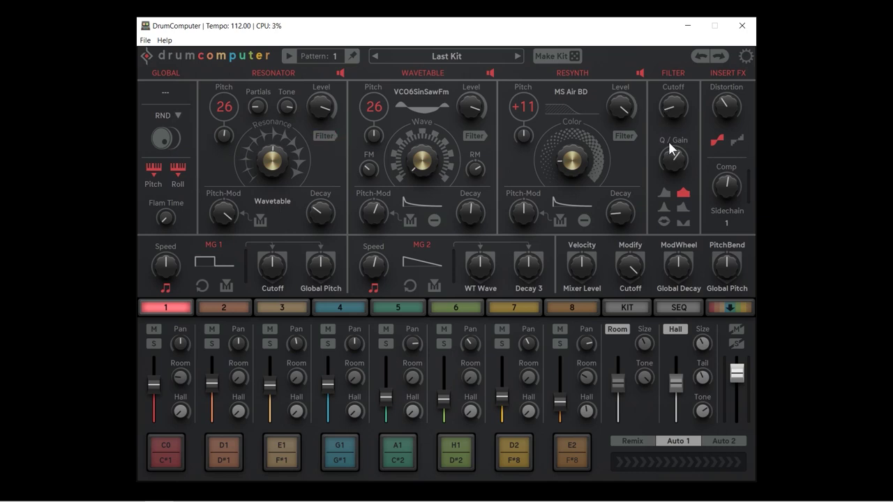
{"action": "left_click_drag", "start_coordinate": [221, 202], "coordinate": [228, 233]}
{"action": "left_click_drag", "start_coordinate": [321, 213], "coordinate": [319, 194]}
Load the Init kit in the sequencer view and place track 1 hits on steps 1, 5, 9 and 13
{"action": "left_click", "coordinate": [678, 307]}
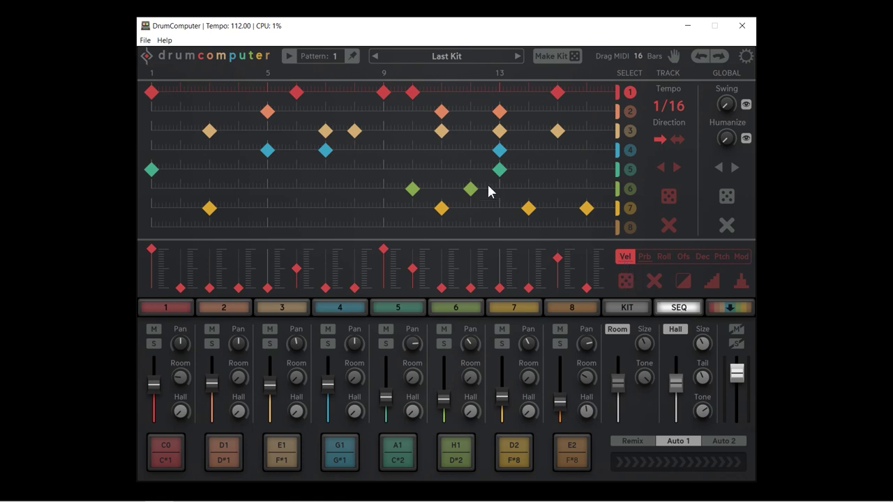
{"action": "left_click", "coordinate": [376, 57]}
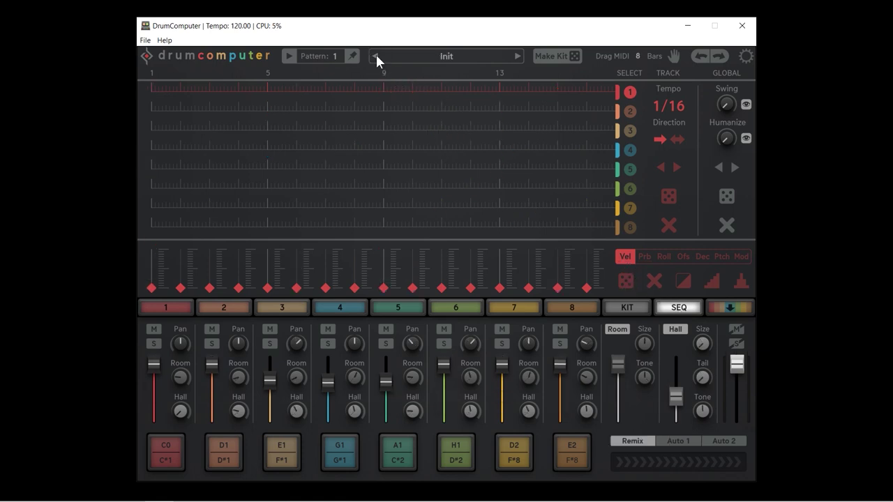
{"action": "left_click", "coordinate": [152, 92]}
{"action": "left_click", "coordinate": [267, 92]}
{"action": "left_click", "coordinate": [383, 92]}
{"action": "left_click", "coordinate": [499, 91]}
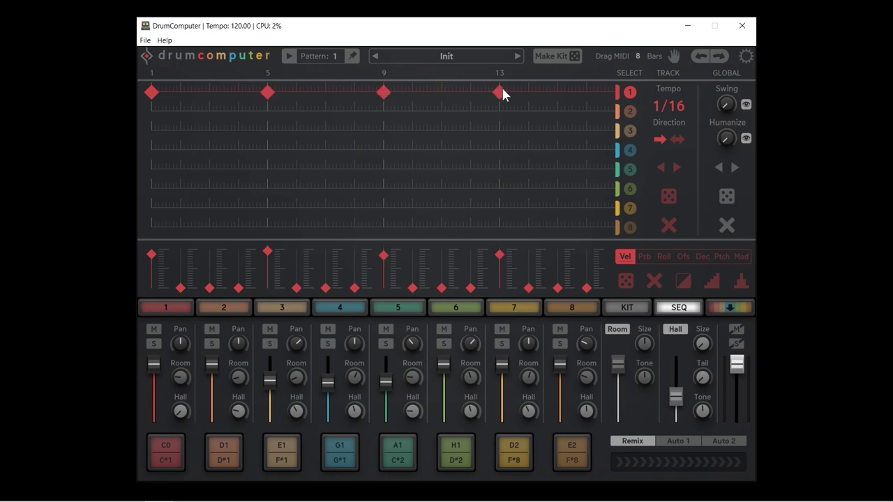
Start playback with track 1's sound settings shown and load the AirKick preset from the Kick category
{"action": "left_click", "coordinate": [160, 307]}
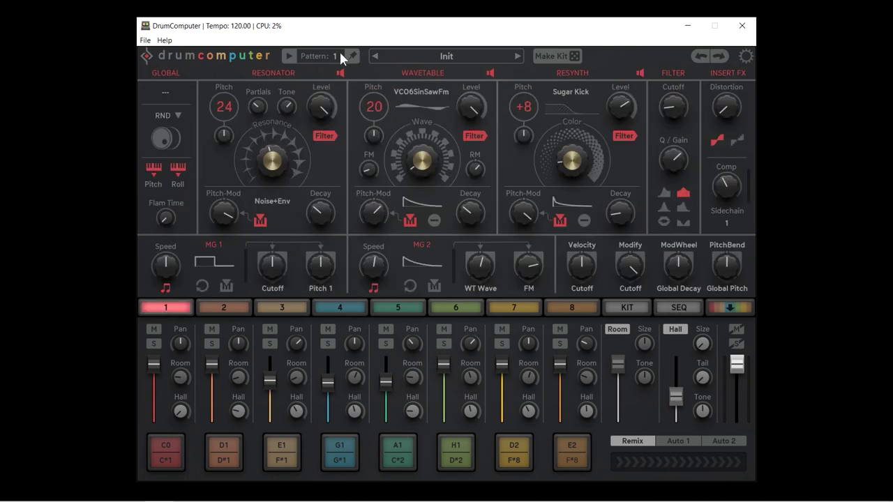
{"action": "left_click", "coordinate": [291, 55]}
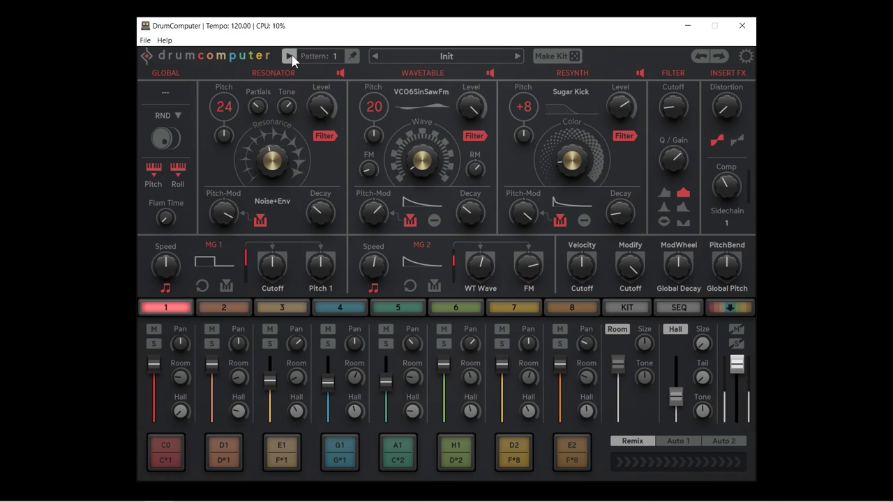
{"action": "left_click", "coordinate": [166, 91]}
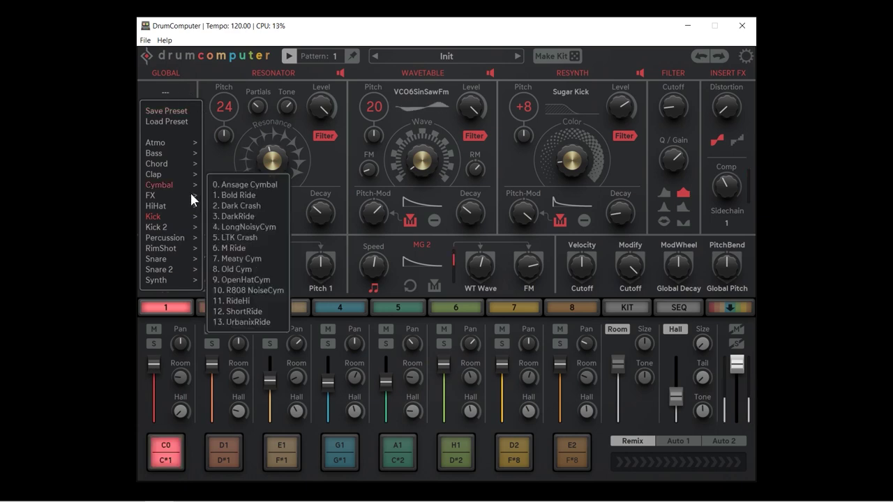
{"action": "mouse_move", "coordinate": [166, 214]}
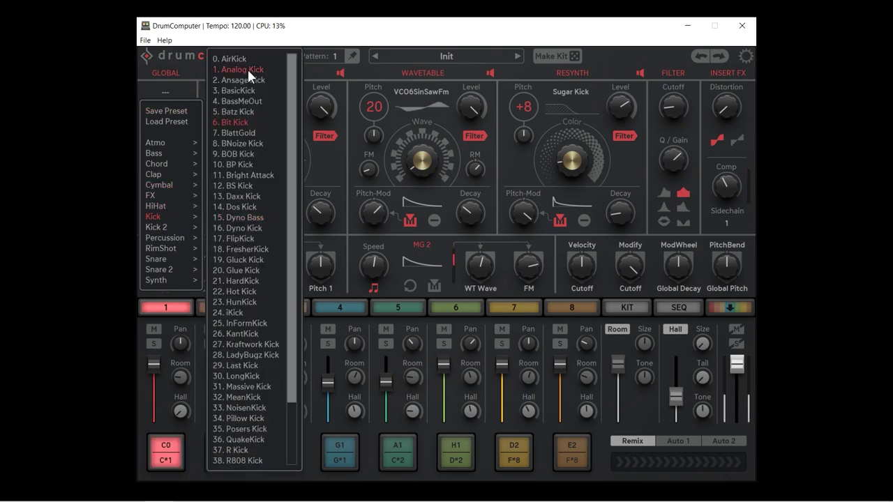
{"action": "left_click", "coordinate": [231, 57]}
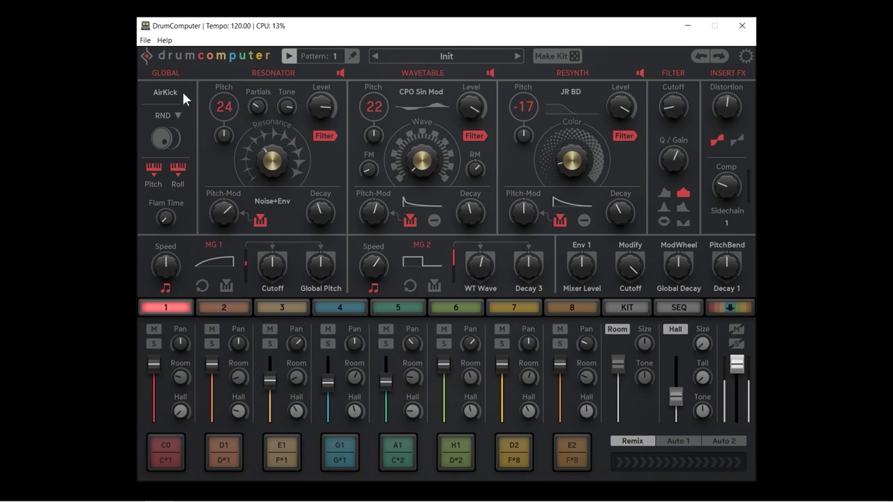
Step forward through track 1's kick presets up to Bit Kick
{"action": "left_click", "coordinate": [187, 91]}
{"action": "left_click", "coordinate": [187, 91]}
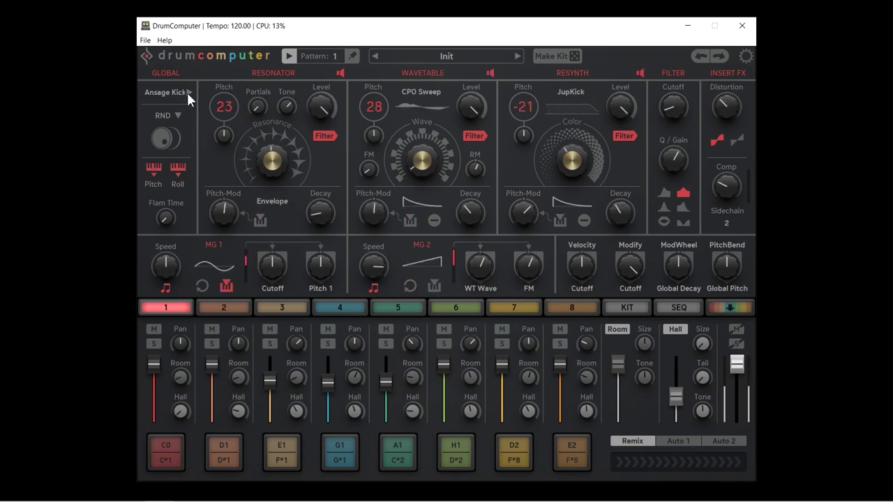
{"action": "left_click", "coordinate": [187, 91]}
{"action": "left_click", "coordinate": [187, 91]}
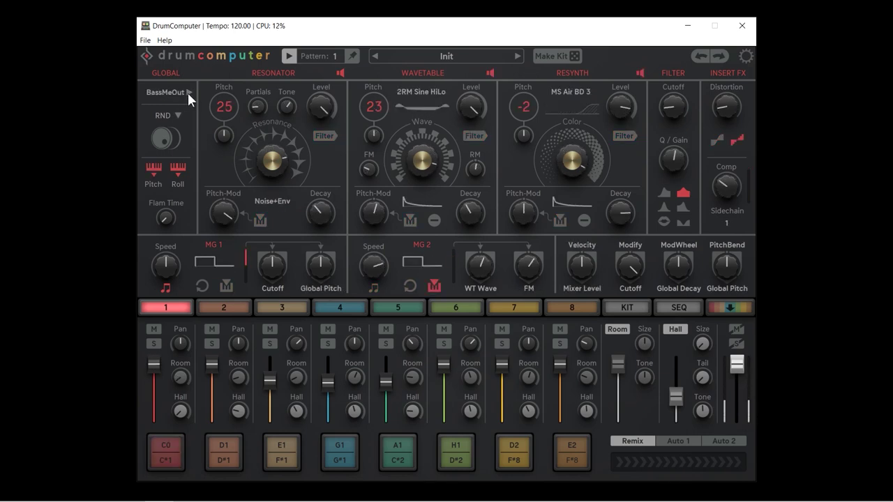
{"action": "left_click", "coordinate": [187, 91]}
{"action": "left_click", "coordinate": [187, 91]}
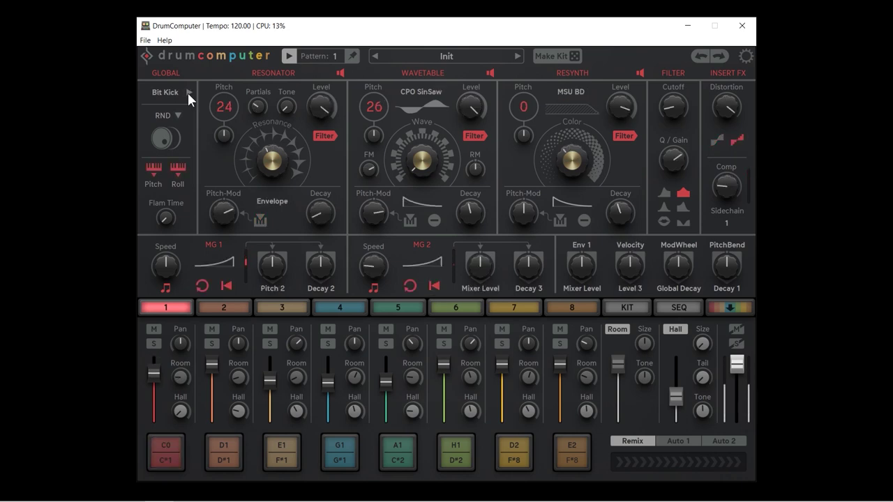
Randomize track 1's kick sound repeatedly, checking the available randomizer drum types along the way
{"action": "left_click", "coordinate": [165, 142]}
{"action": "left_click", "coordinate": [166, 142]}
{"action": "left_click", "coordinate": [165, 143]}
{"action": "left_click", "coordinate": [166, 142]}
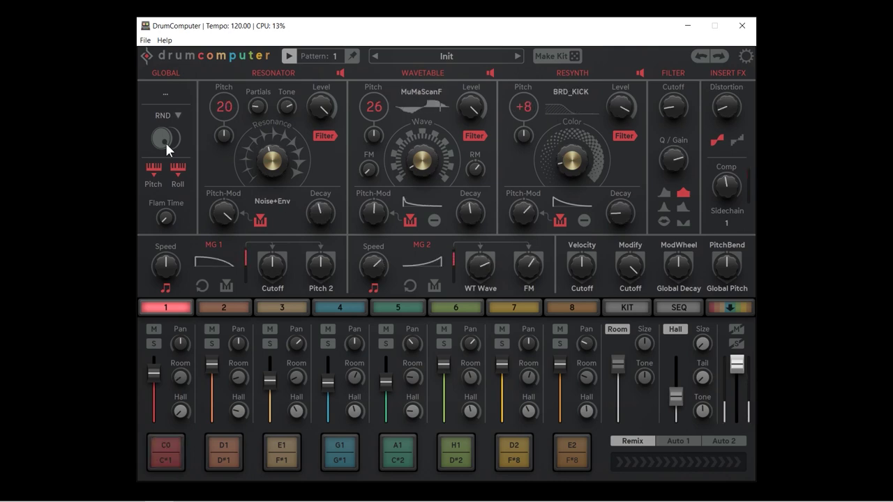
{"action": "left_click", "coordinate": [166, 142]}
{"action": "left_click", "coordinate": [165, 142]}
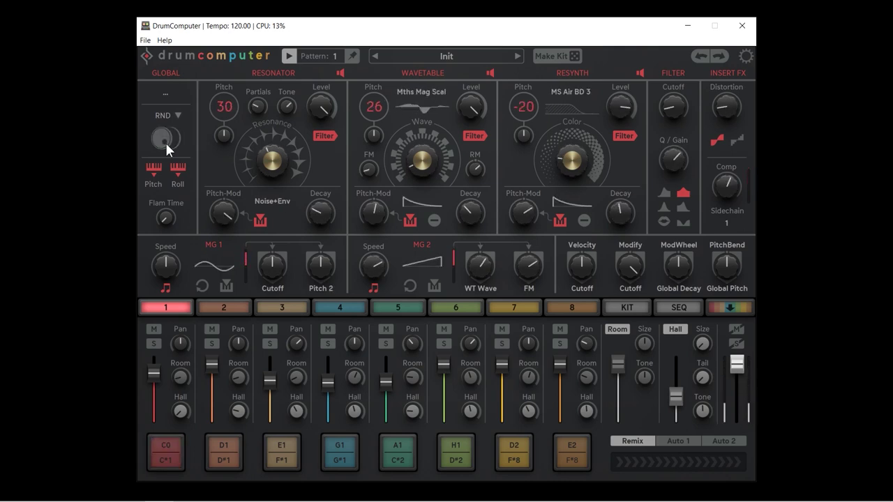
{"action": "left_click", "coordinate": [166, 142]}
{"action": "left_click", "coordinate": [166, 142]}
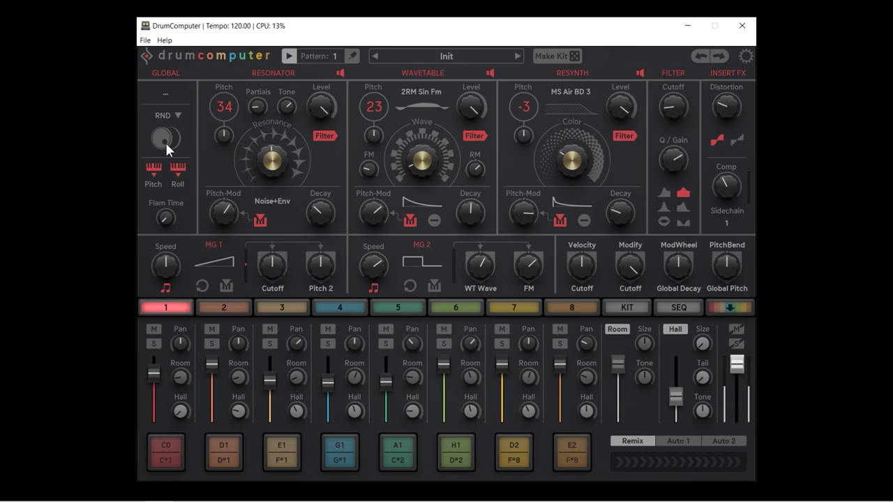
{"action": "left_click", "coordinate": [165, 142]}
{"action": "left_click", "coordinate": [166, 143]}
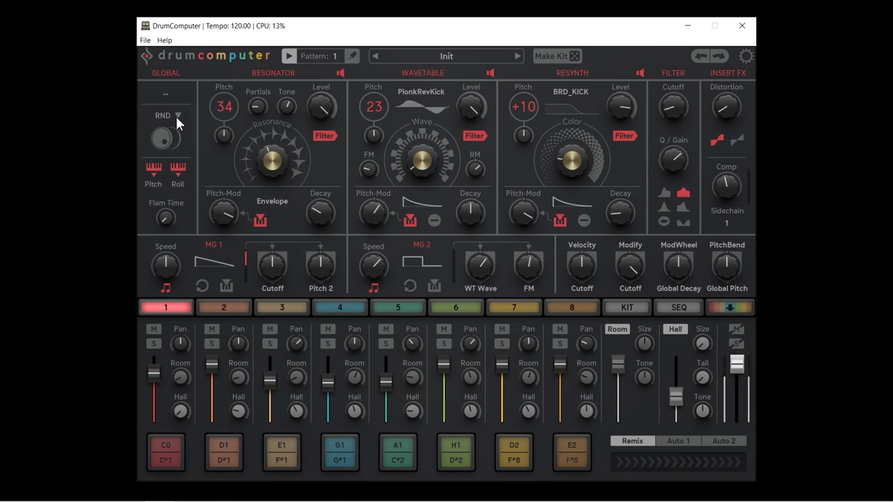
{"action": "left_click", "coordinate": [177, 115]}
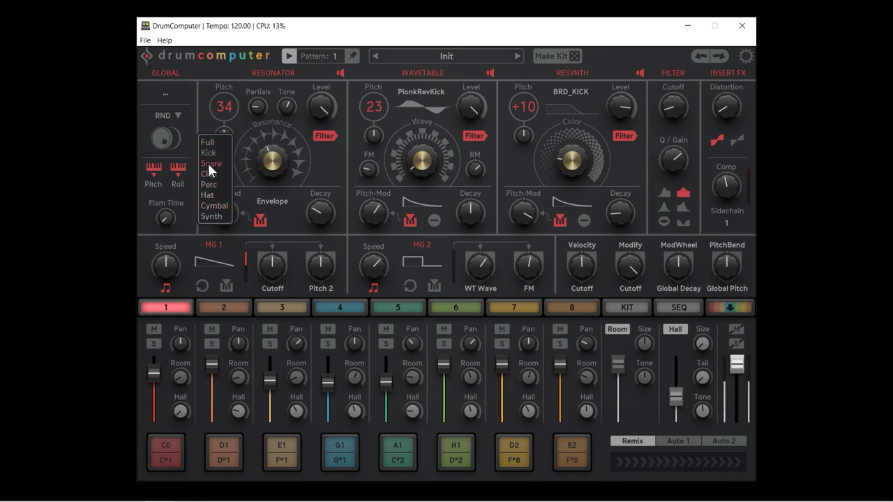
{"action": "left_click", "coordinate": [173, 140]}
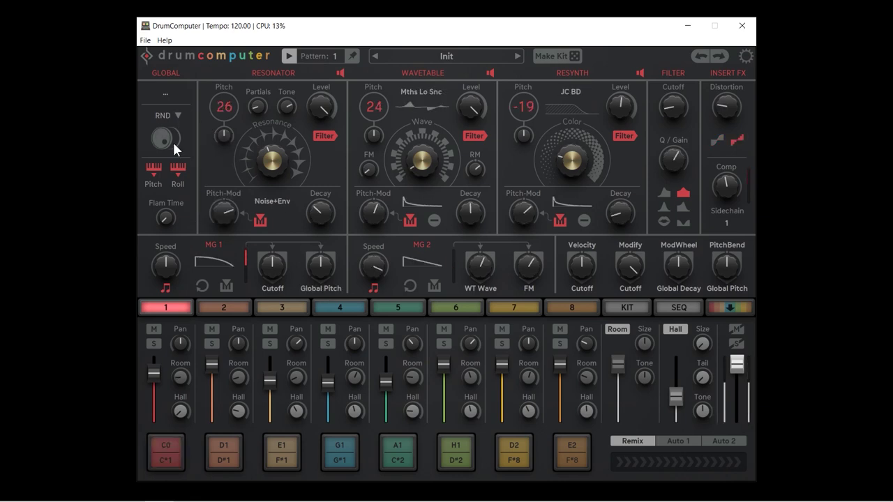
{"action": "left_click", "coordinate": [172, 140]}
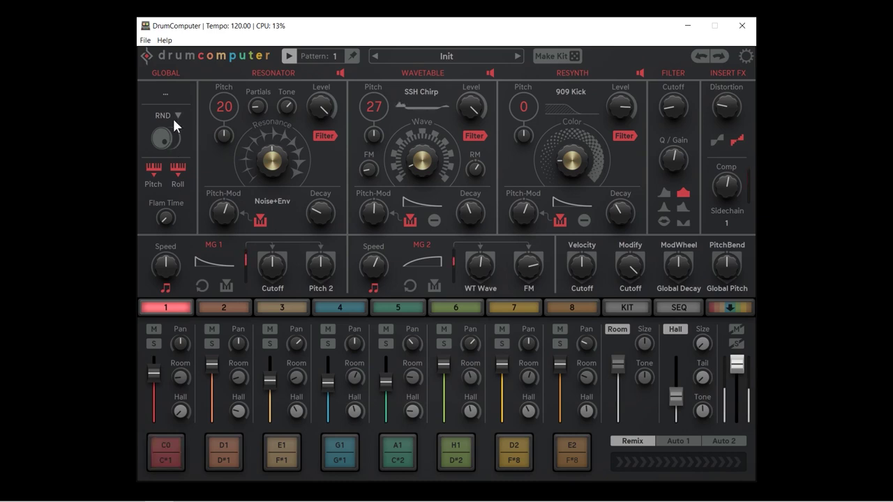
Switch track 1's randomizer to Snare and generate several random snare sounds
{"action": "left_click", "coordinate": [171, 115]}
{"action": "left_click", "coordinate": [202, 163]}
{"action": "left_click", "coordinate": [173, 136]}
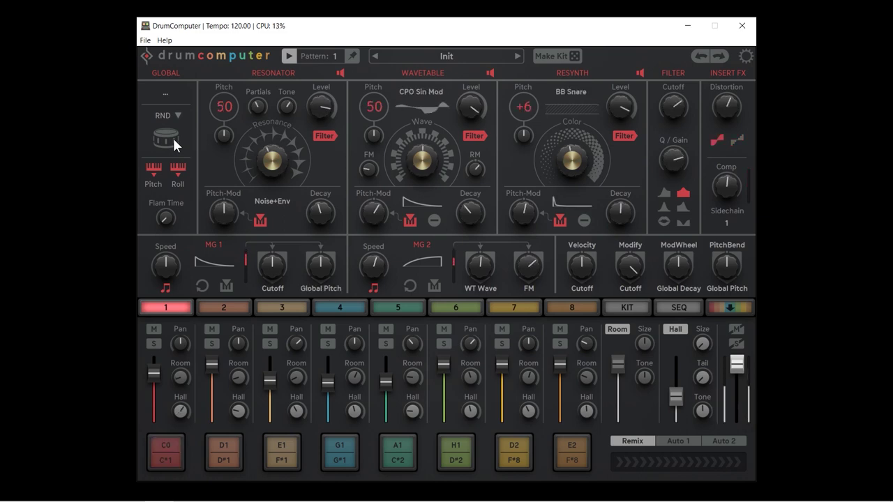
{"action": "left_click", "coordinate": [173, 136]}
{"action": "left_click", "coordinate": [172, 136]}
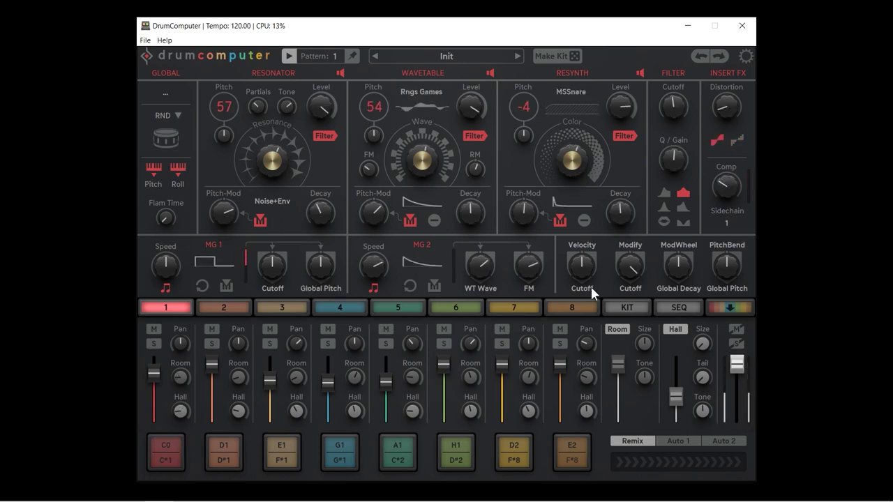
Lower the Room and Hall reverb levels to minimum and generate more random snare sounds on track 1
{"action": "left_click_drag", "start_coordinate": [617, 367], "coordinate": [634, 469]}
{"action": "left_click_drag", "start_coordinate": [674, 395], "coordinate": [674, 451]}
{"action": "left_click", "coordinate": [167, 133]}
{"action": "left_click", "coordinate": [167, 133]}
{"action": "left_click", "coordinate": [168, 133]}
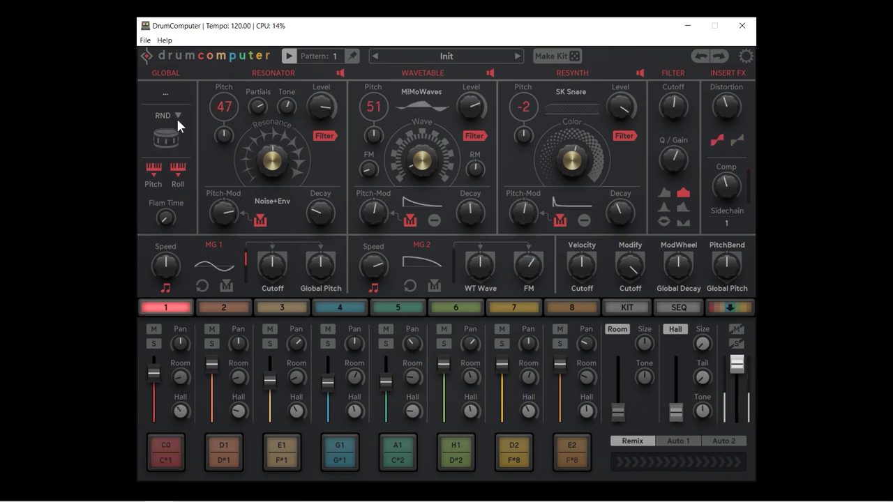
Switch track 1's randomizer to Synth and generate several random synth sounds
{"action": "left_click", "coordinate": [177, 117]}
{"action": "left_click", "coordinate": [207, 217]}
{"action": "left_click", "coordinate": [166, 134]}
{"action": "left_click", "coordinate": [165, 134]}
{"action": "left_click", "coordinate": [165, 134]}
{"action": "left_click", "coordinate": [166, 134]}
Switch track 1's randomizer to Clap and generate several random clap sounds
{"action": "left_click", "coordinate": [179, 115]}
{"action": "left_click", "coordinate": [206, 167]}
{"action": "left_click", "coordinate": [176, 138]}
{"action": "left_click", "coordinate": [173, 138]}
{"action": "left_click", "coordinate": [172, 137]}
{"action": "left_click", "coordinate": [171, 137]}
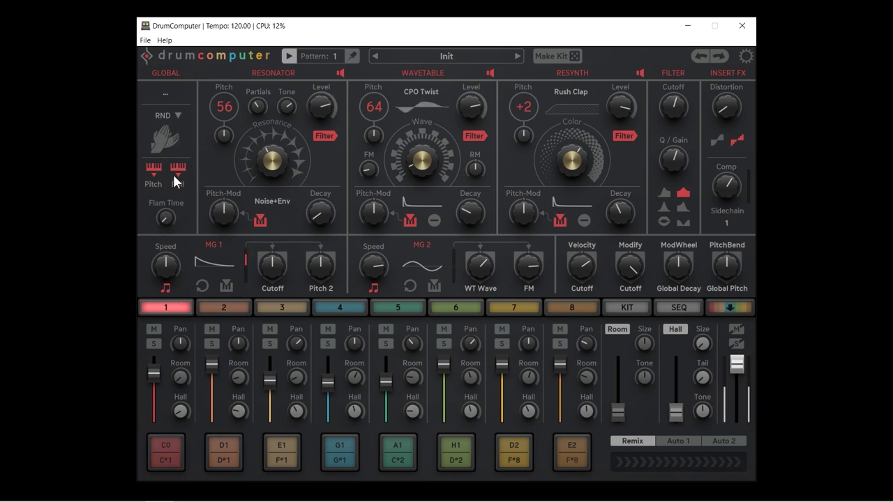
Show the keyboard mapping view in place of the mixer and bring the Pattern and Mute key ranges into view
{"action": "left_click", "coordinate": [719, 308]}
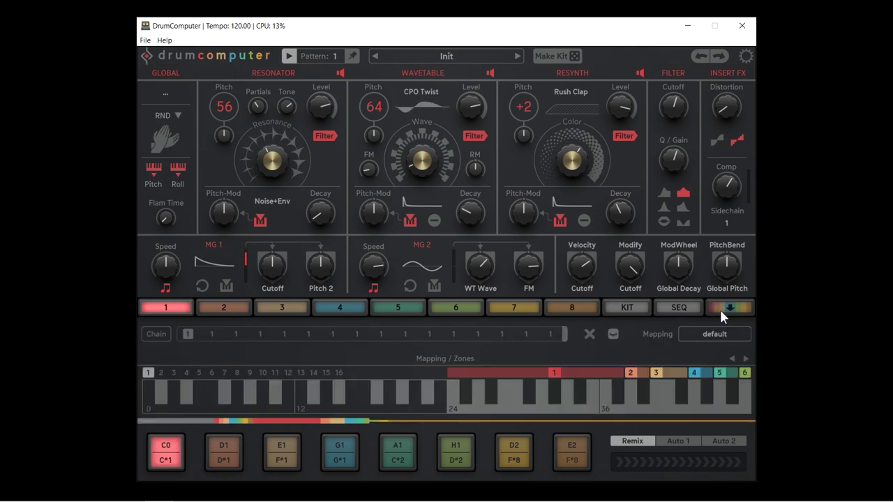
{"action": "left_click", "coordinate": [190, 418]}
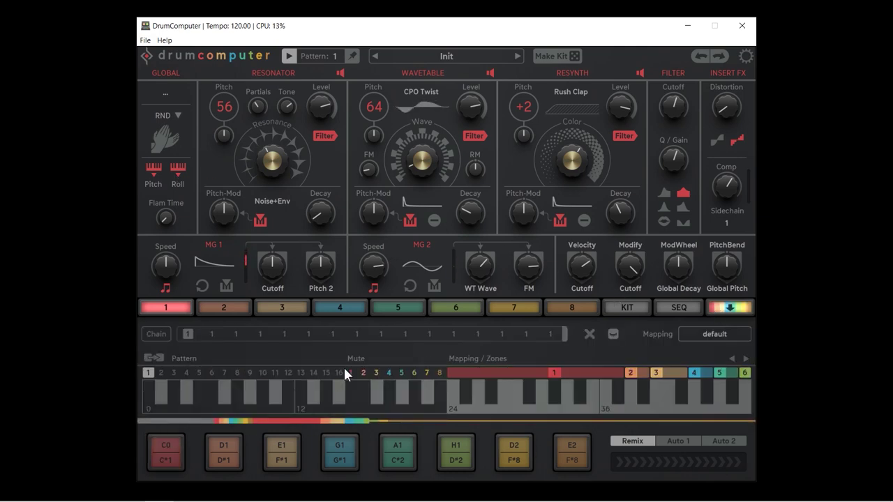
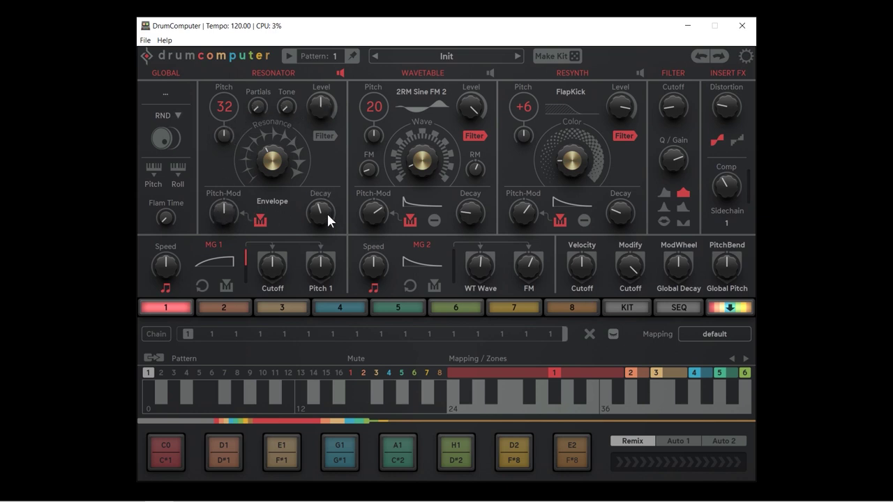
Raise track 1's Resonator level and resonance, keeping Envelope as its exciter type
{"action": "mouse_move", "coordinate": [322, 99]}
{"action": "left_mouse_down"}
{"action": "mouse_move", "coordinate": [317, 69]}
{"action": "mouse_move", "coordinate": [310, 91]}
{"action": "left_mouse_up"}
{"action": "left_click_drag", "start_coordinate": [279, 151], "coordinate": [271, 170]}
{"action": "left_click", "coordinate": [275, 201]}
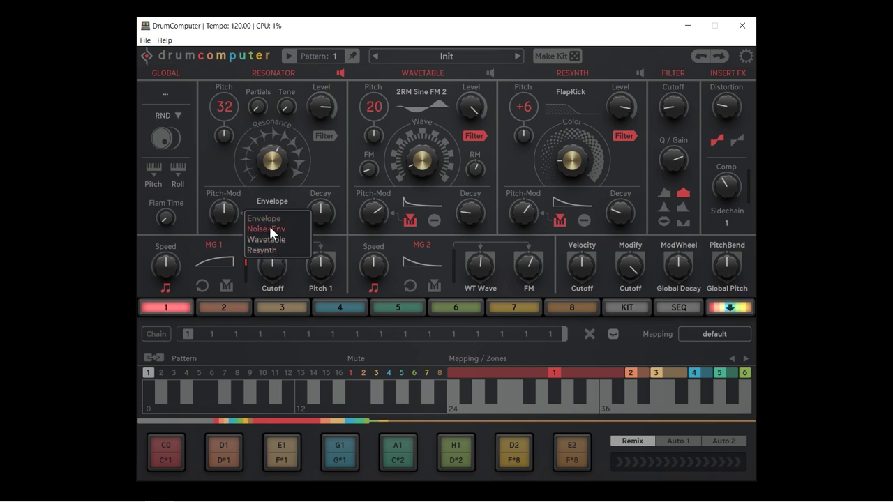
{"action": "left_click", "coordinate": [264, 219]}
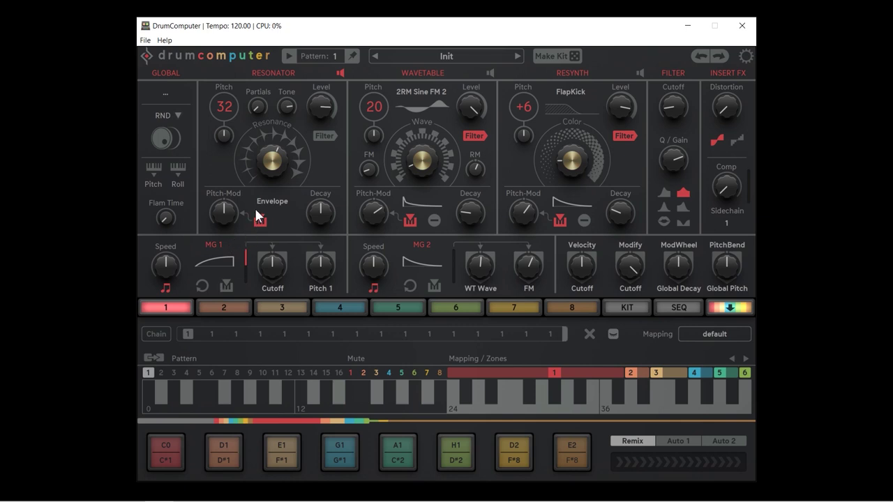
Start pattern playback and vary track 1's Resonator resonance and partials while it plays
{"action": "left_click", "coordinate": [290, 57]}
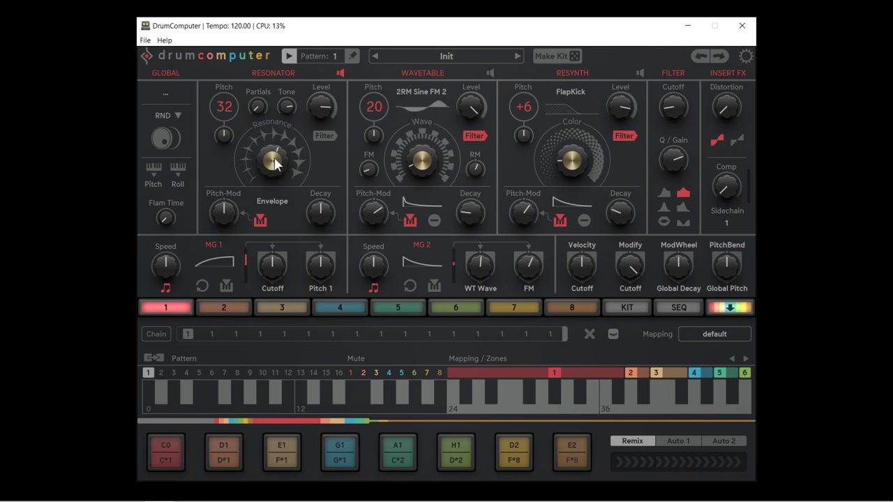
{"action": "left_click_drag", "start_coordinate": [277, 179], "coordinate": [257, 98]}
{"action": "left_click_drag", "start_coordinate": [250, 69], "coordinate": [250, 63]}
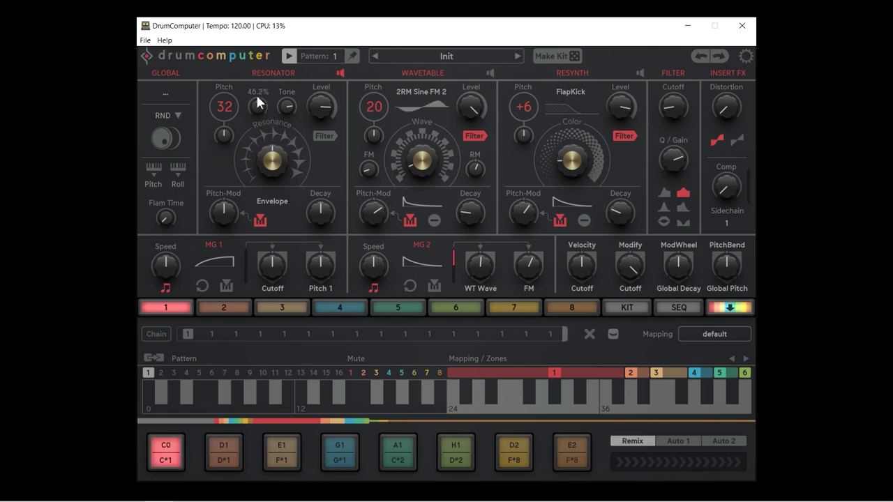
{"action": "left_click_drag", "start_coordinate": [256, 97], "coordinate": [255, 88]}
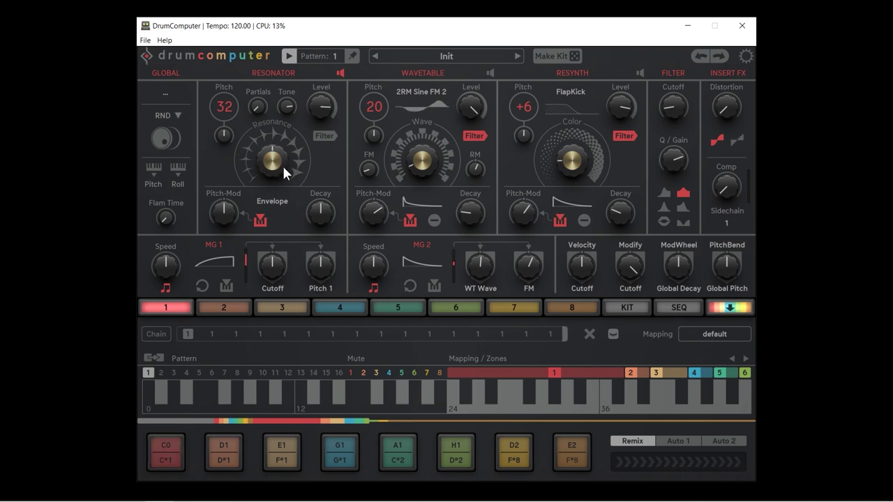
Change track 1's Resonator exciter to Noise+Env and vary its resonance and decay
{"action": "left_click", "coordinate": [282, 201]}
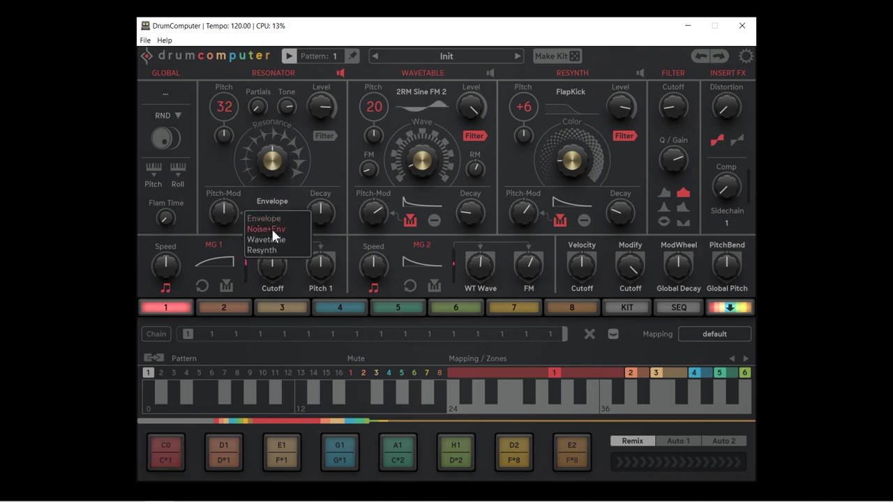
{"action": "left_click", "coordinate": [272, 230]}
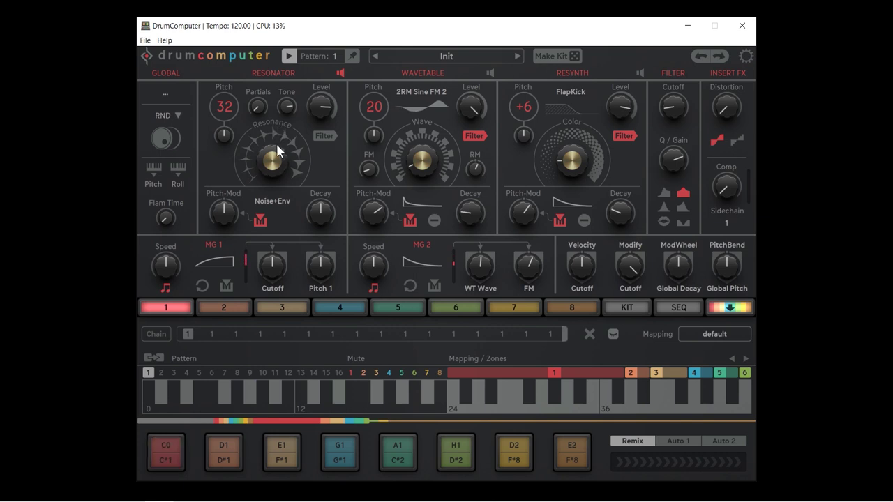
{"action": "left_click_drag", "start_coordinate": [273, 176], "coordinate": [263, 135]}
{"action": "left_click_drag", "start_coordinate": [274, 166], "coordinate": [283, 198]}
{"action": "mouse_move", "coordinate": [322, 216]}
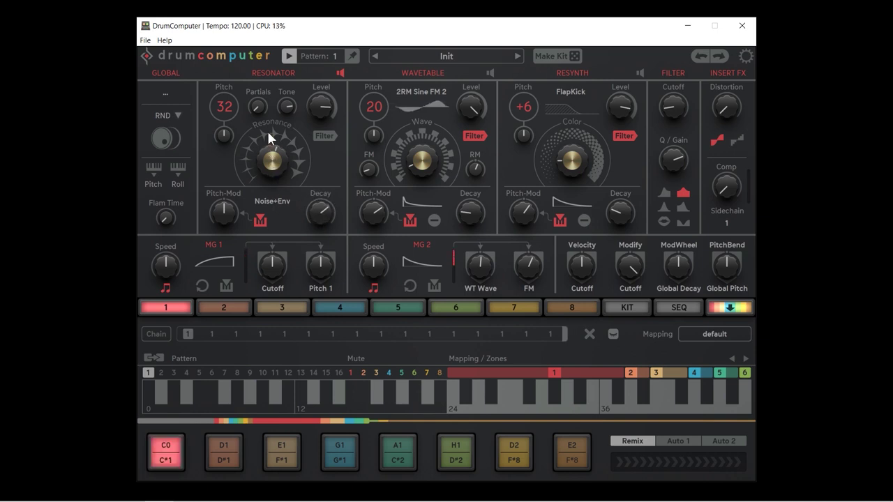
{"action": "left_click_drag", "start_coordinate": [266, 131], "coordinate": [267, 163]}
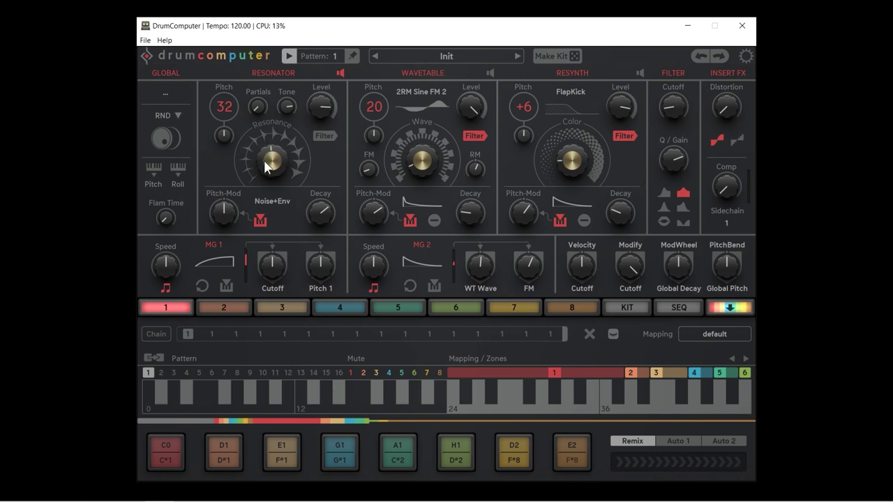
Shorten track 1's Resonator decay, set its pitch to 28 and lower its tone
{"action": "left_click_drag", "start_coordinate": [315, 206], "coordinate": [323, 234]}
{"action": "left_click_drag", "start_coordinate": [321, 201], "coordinate": [323, 211]}
{"action": "left_click_drag", "start_coordinate": [225, 106], "coordinate": [223, 86]}
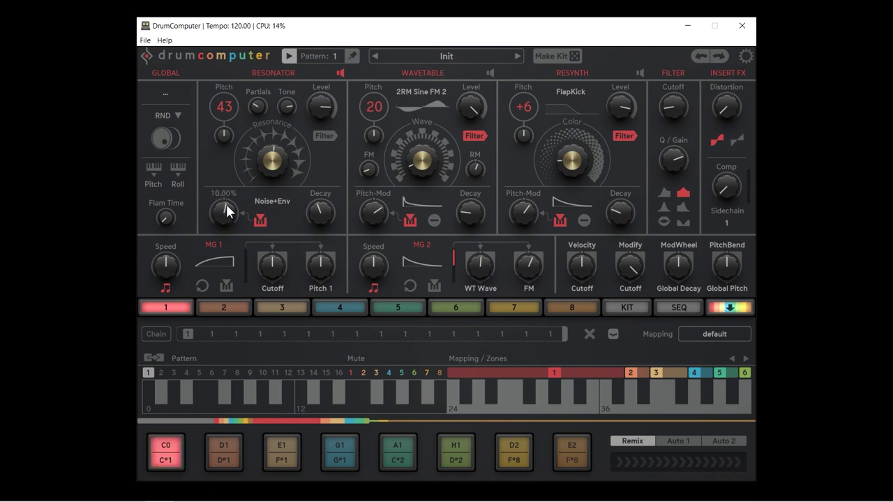
{"action": "left_click_drag", "start_coordinate": [227, 102], "coordinate": [227, 110]}
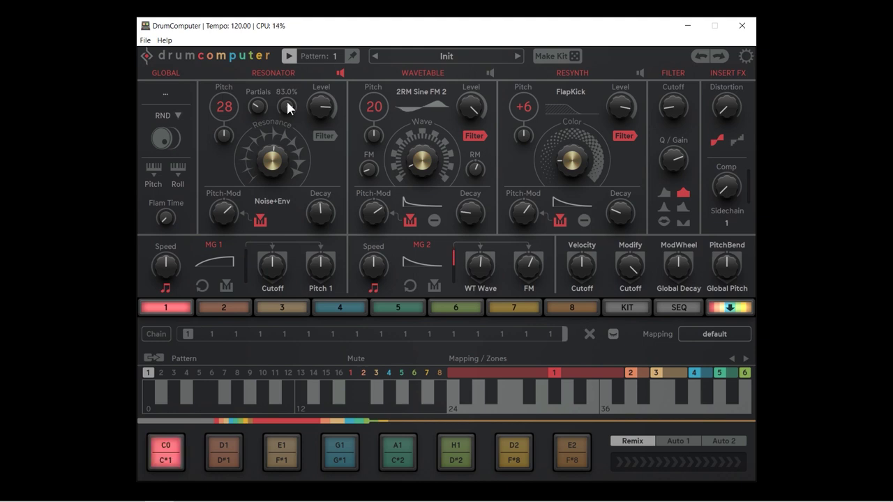
{"action": "mouse_move", "coordinate": [286, 99]}
{"action": "left_mouse_down"}
{"action": "mouse_move", "coordinate": [296, 161]}
{"action": "mouse_move", "coordinate": [285, 109]}
{"action": "left_mouse_up"}
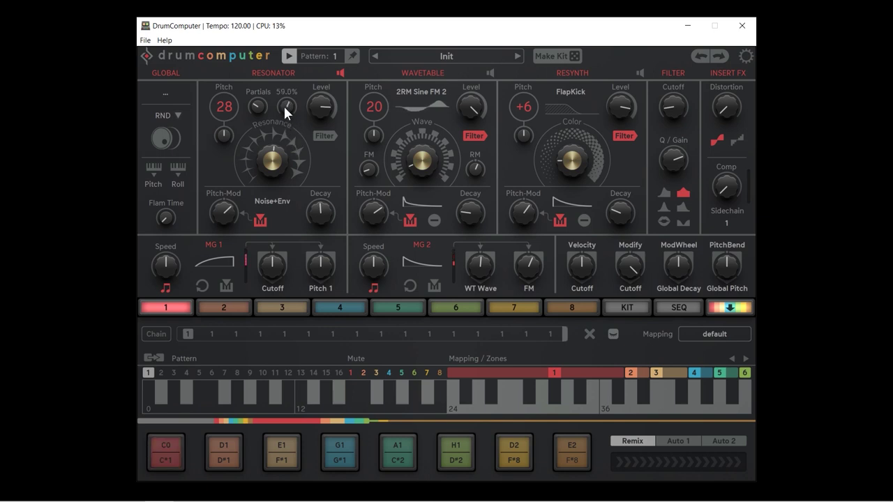
Switch track 1's Resonator exciter back to Envelope and readjust its partials and pitch
{"action": "left_click", "coordinate": [272, 202]}
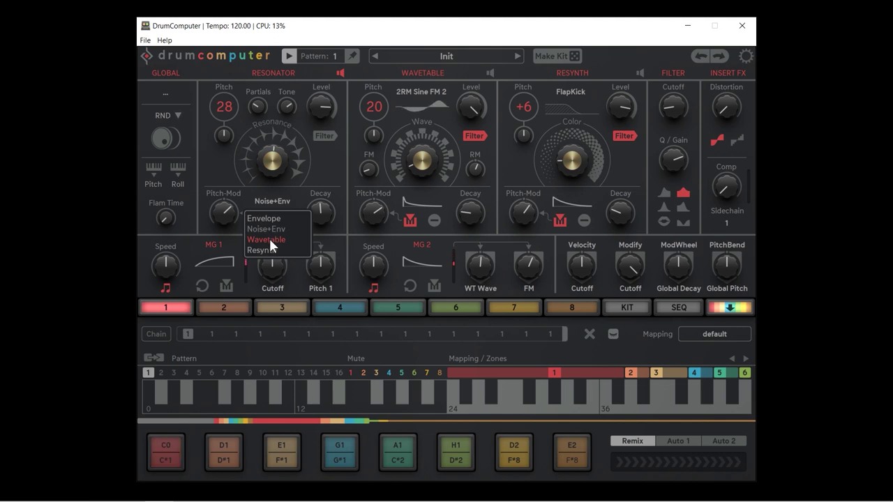
{"action": "left_click", "coordinate": [266, 219]}
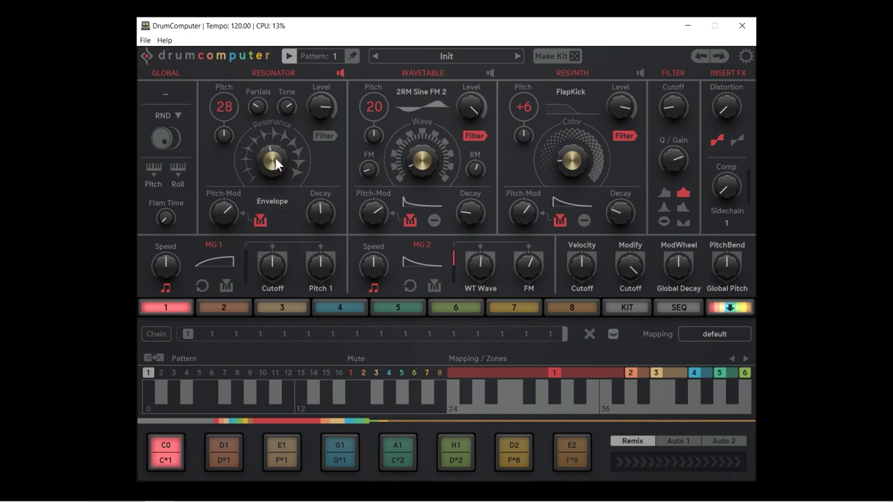
{"action": "mouse_move", "coordinate": [258, 102]}
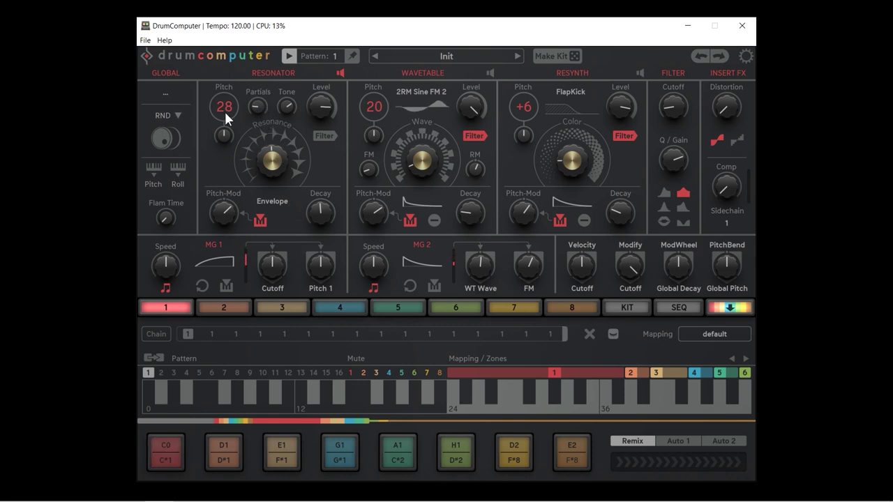
{"action": "left_click_drag", "start_coordinate": [225, 112], "coordinate": [223, 103]}
Add track 2 hits on steps 5 and 13 of the sequencer pattern
{"action": "left_click", "coordinate": [675, 307]}
{"action": "left_click", "coordinate": [268, 111]}
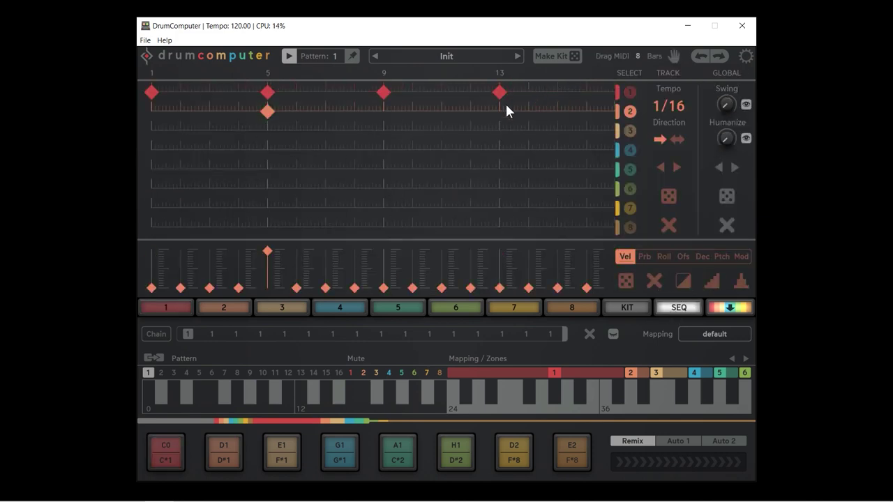
{"action": "left_click", "coordinate": [499, 111]}
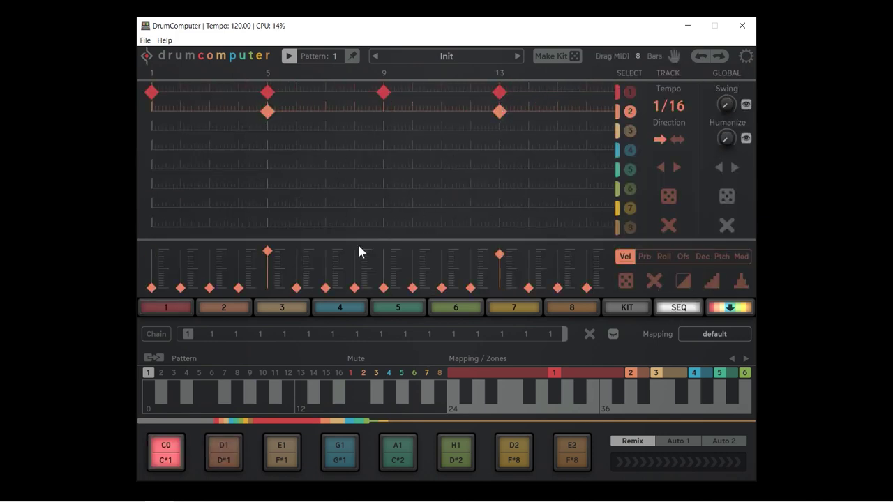
Open track 2's sound settings, bring back the mixer and solo track 2
{"action": "left_click", "coordinate": [226, 307]}
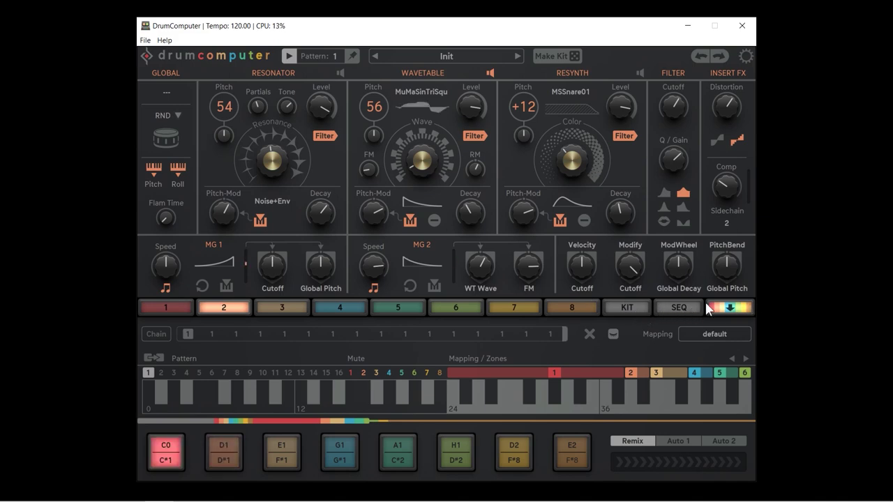
{"action": "left_click", "coordinate": [731, 307]}
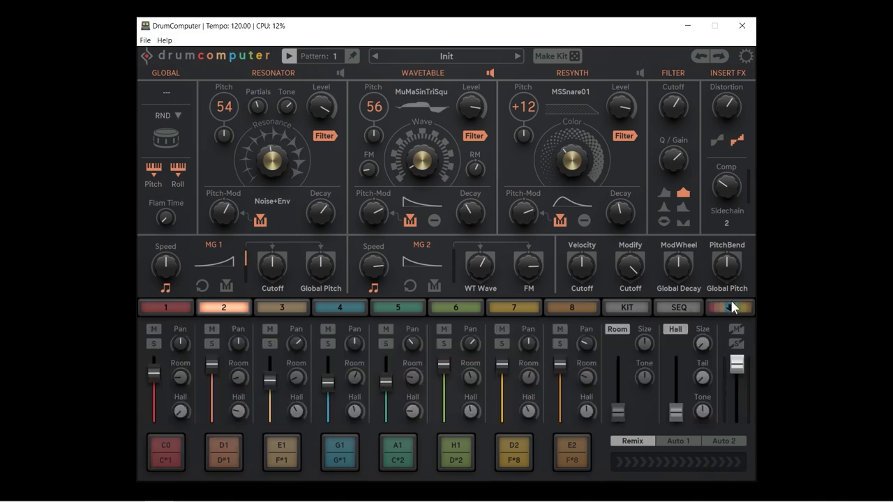
{"action": "left_click", "coordinate": [211, 343]}
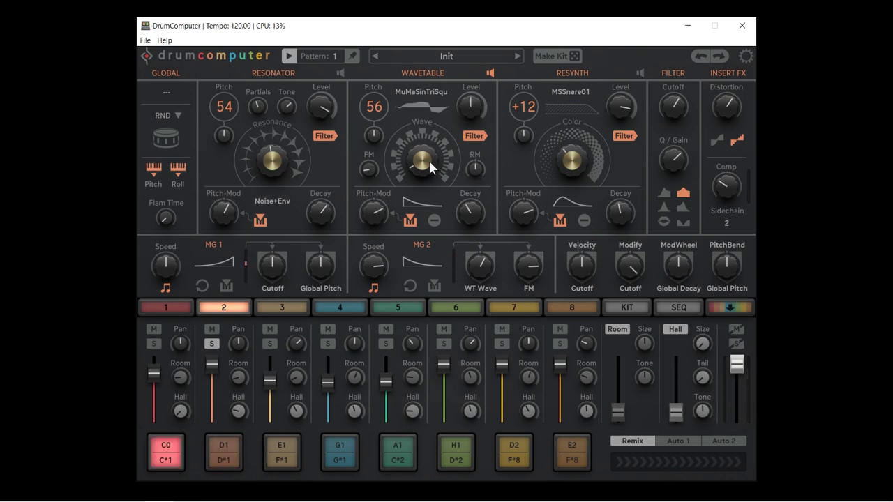
Centre track 2's Wavetable pitch modulation and load the sine-based wavetable 2RM Sin Fm
{"action": "left_click_drag", "start_coordinate": [375, 210], "coordinate": [375, 222]}
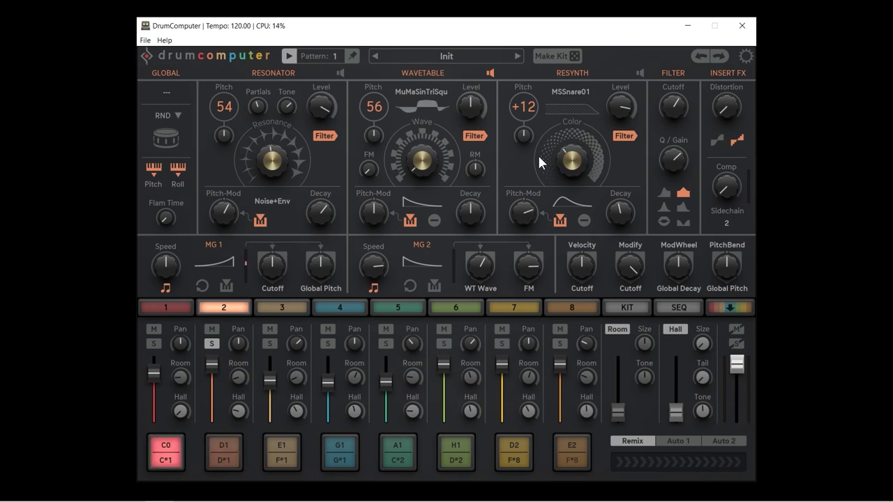
{"action": "left_click", "coordinate": [425, 89]}
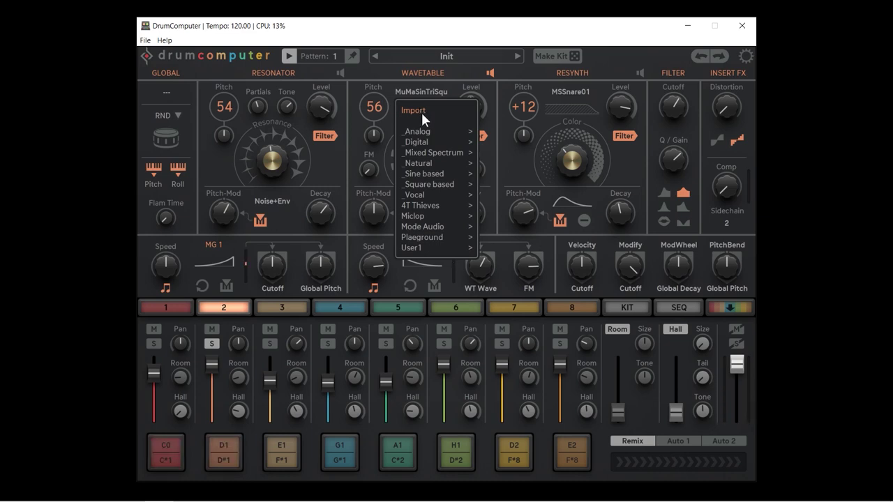
{"action": "mouse_move", "coordinate": [434, 172]}
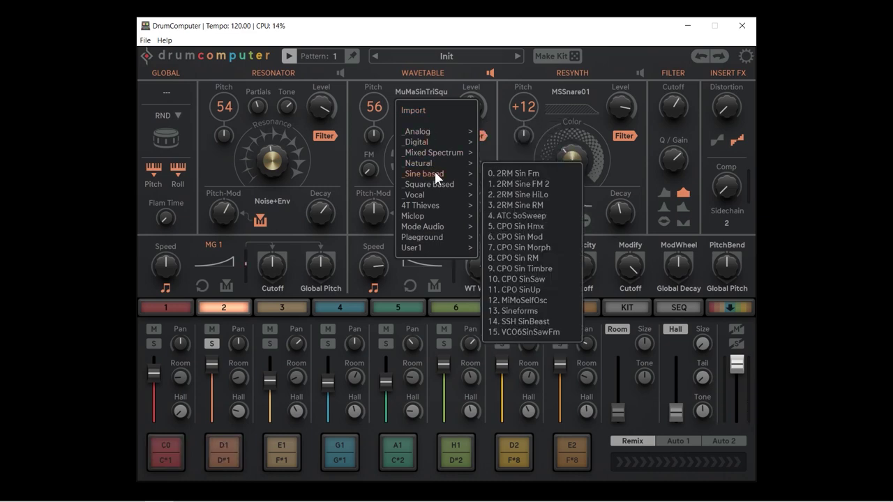
{"action": "left_click", "coordinate": [506, 175]}
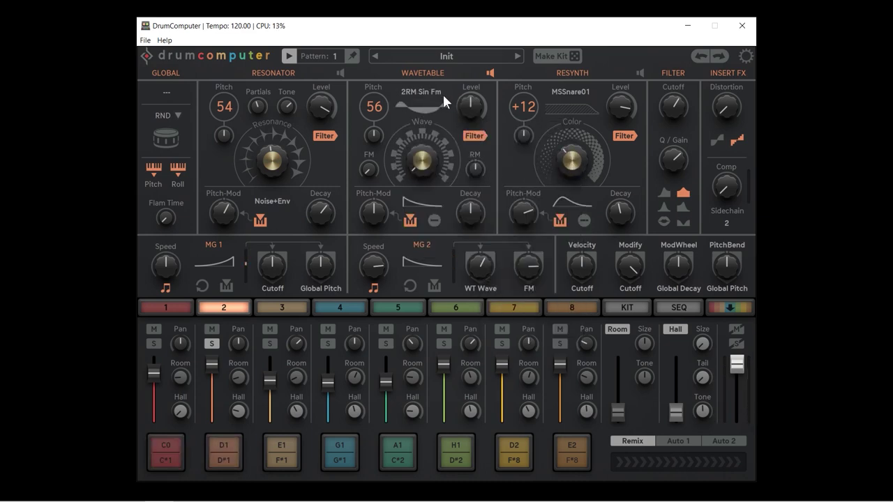
Adjust track 2's Wavetable wave position, lengthen its decay and set its pitch to 49
{"action": "mouse_move", "coordinate": [424, 164]}
{"action": "left_mouse_down"}
{"action": "mouse_move", "coordinate": [419, 147]}
{"action": "mouse_move", "coordinate": [422, 161]}
{"action": "left_mouse_up"}
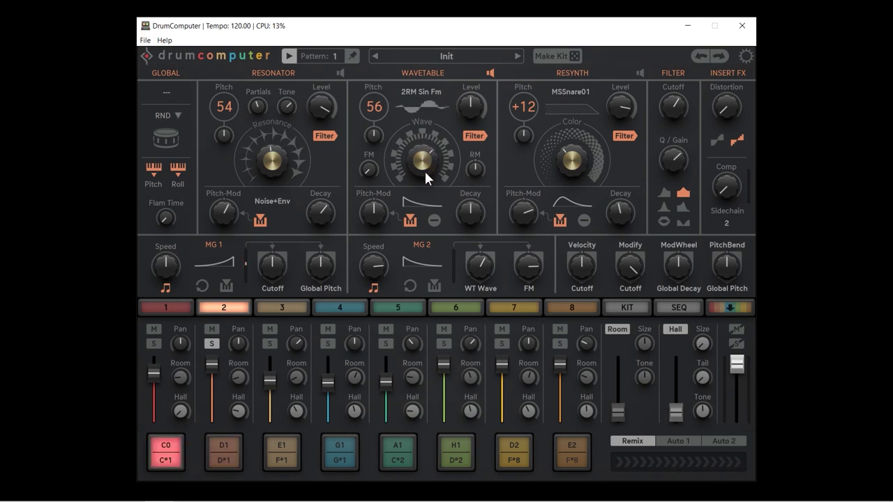
{"action": "mouse_move", "coordinate": [472, 209]}
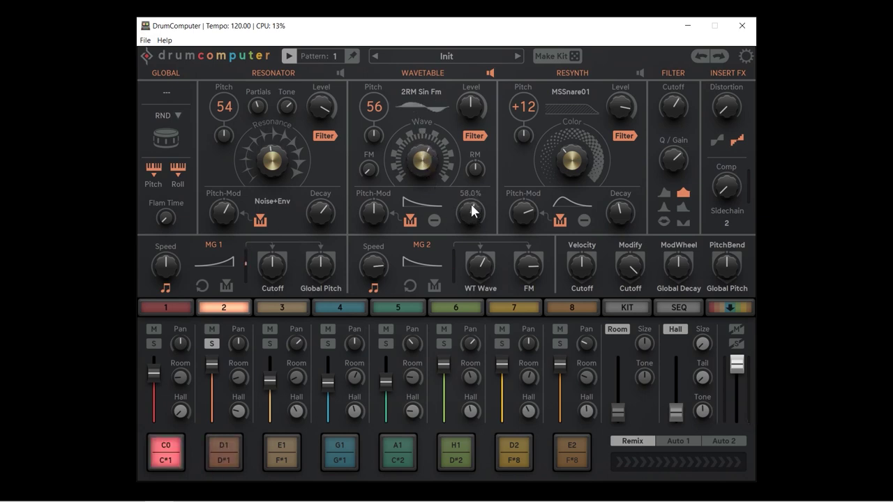
{"action": "scroll", "coordinate": [468, 209], "scroll_direction": "up", "scroll_amount": 3}
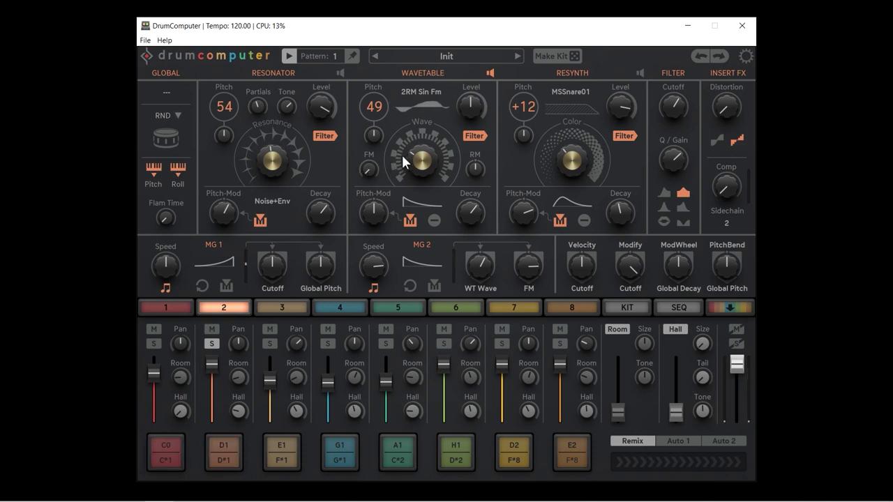
Set track 2's Resonator exciter to Envelope, with decay about 84% and pitch 37
{"action": "left_click", "coordinate": [279, 201]}
{"action": "left_click", "coordinate": [264, 185]}
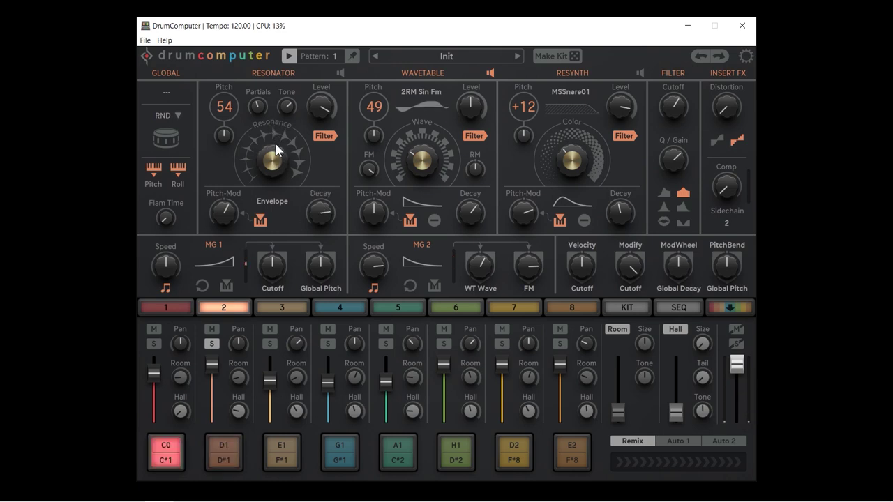
{"action": "left_click_drag", "start_coordinate": [314, 210], "coordinate": [318, 225]}
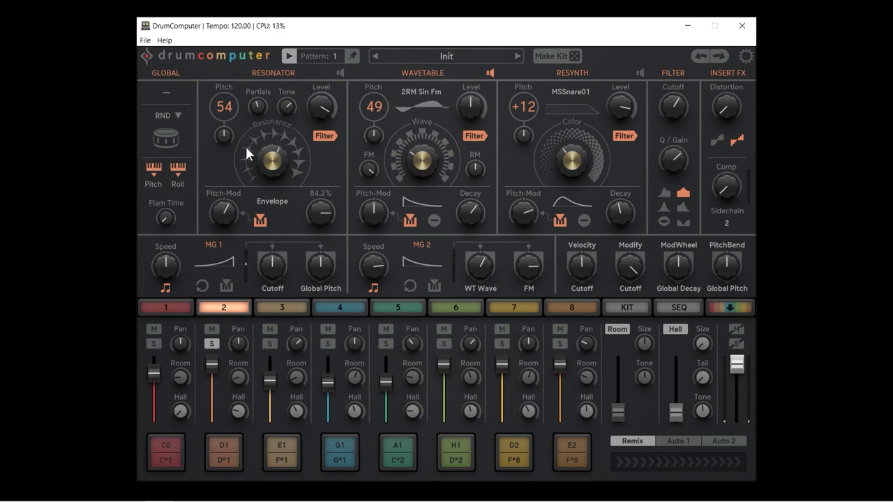
{"action": "left_click_drag", "start_coordinate": [229, 104], "coordinate": [225, 147]}
Increase MG 2's modulation amount for WT Wave on track 2 and turn off MG 2's tempo sync
{"action": "left_click_drag", "start_coordinate": [416, 162], "coordinate": [416, 161]}
{"action": "left_click", "coordinate": [481, 286]}
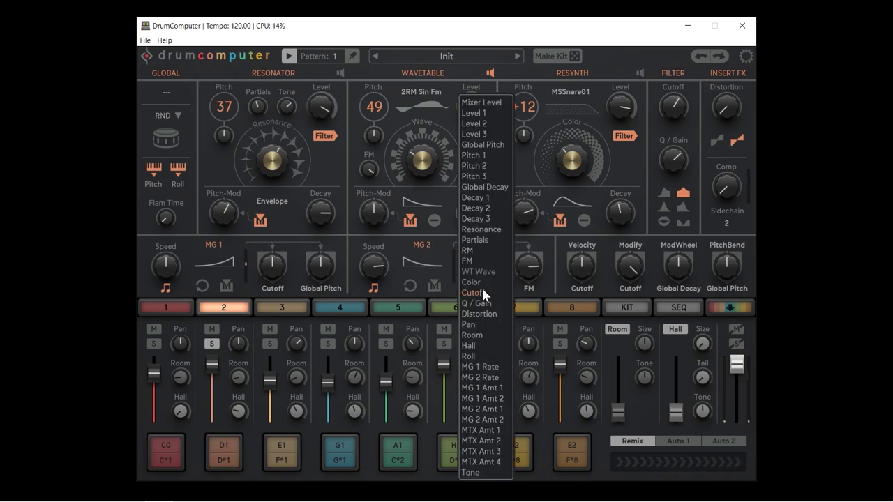
{"action": "left_click", "coordinate": [539, 285]}
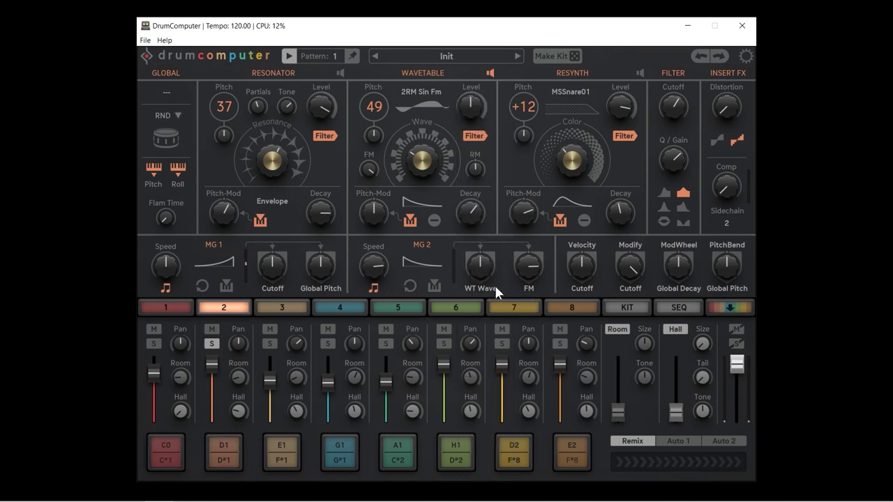
{"action": "mouse_move", "coordinate": [478, 270]}
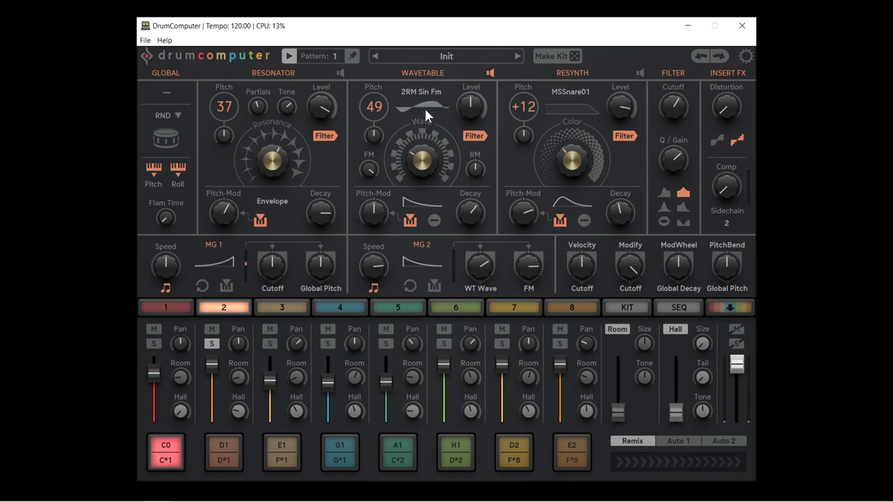
{"action": "left_click", "coordinate": [373, 286]}
Lower track 2's Wavetable FM, raise MG 2's FM modulation amount and set the Wavetable pitch to 46
{"action": "left_click_drag", "start_coordinate": [371, 163], "coordinate": [370, 185]}
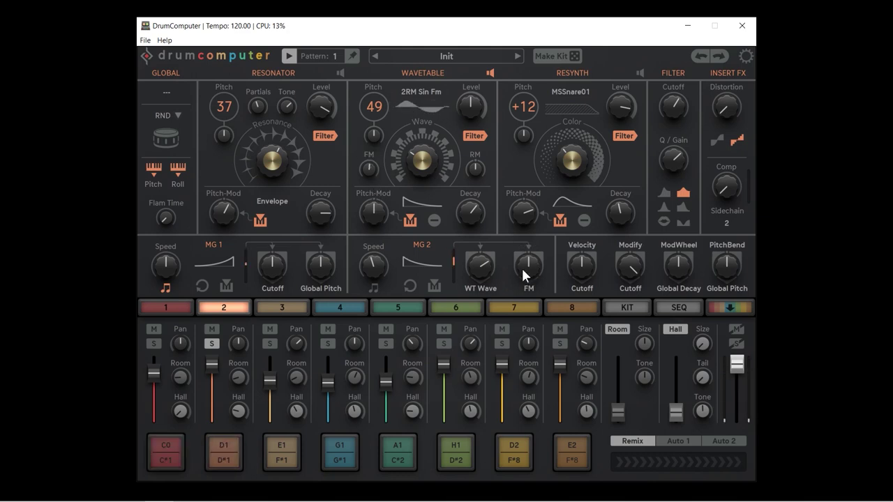
{"action": "mouse_move", "coordinate": [522, 267]}
{"action": "left_mouse_down"}
{"action": "mouse_move", "coordinate": [530, 286]}
{"action": "mouse_move", "coordinate": [522, 252]}
{"action": "left_mouse_up"}
{"action": "left_click_drag", "start_coordinate": [372, 170], "coordinate": [390, 209]}
{"action": "left_click_drag", "start_coordinate": [371, 107], "coordinate": [374, 113]}
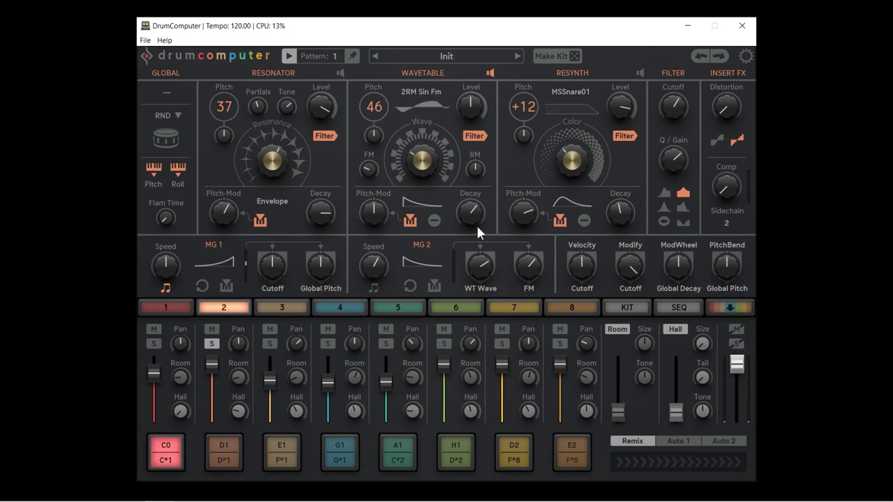
Switch on track 2's Resonator with the Noise+Env exciter and set its pitch to 41
{"action": "mouse_move", "coordinate": [470, 210]}
{"action": "scroll", "coordinate": [470, 218], "scroll_direction": "down", "scroll_amount": 1}
{"action": "left_click", "coordinate": [264, 201]}
{"action": "left_click", "coordinate": [270, 201]}
{"action": "scroll", "coordinate": [323, 213], "scroll_direction": "up", "scroll_amount": 10}
{"action": "scroll", "coordinate": [323, 215], "scroll_direction": "down", "scroll_amount": 3}
{"action": "mouse_move", "coordinate": [225, 108]}
{"action": "left_mouse_down"}
{"action": "mouse_move", "coordinate": [227, 92]}
{"action": "mouse_move", "coordinate": [227, 104]}
{"action": "left_mouse_up"}
Raise track 2's Wavetable Pitch-Mod with its decay at about 41.5%, and route the Wavetable around the filter
{"action": "mouse_move", "coordinate": [369, 214]}
{"action": "left_click_drag", "start_coordinate": [370, 213], "coordinate": [370, 201]}
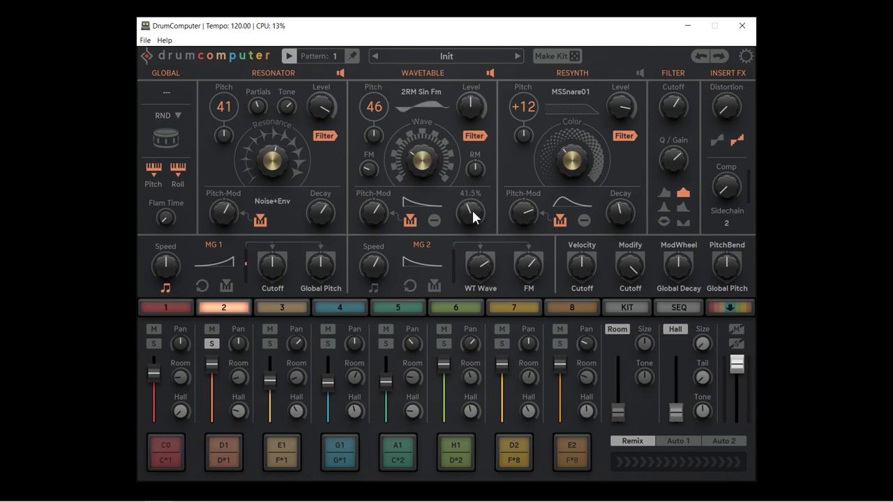
{"action": "left_click", "coordinate": [472, 135]}
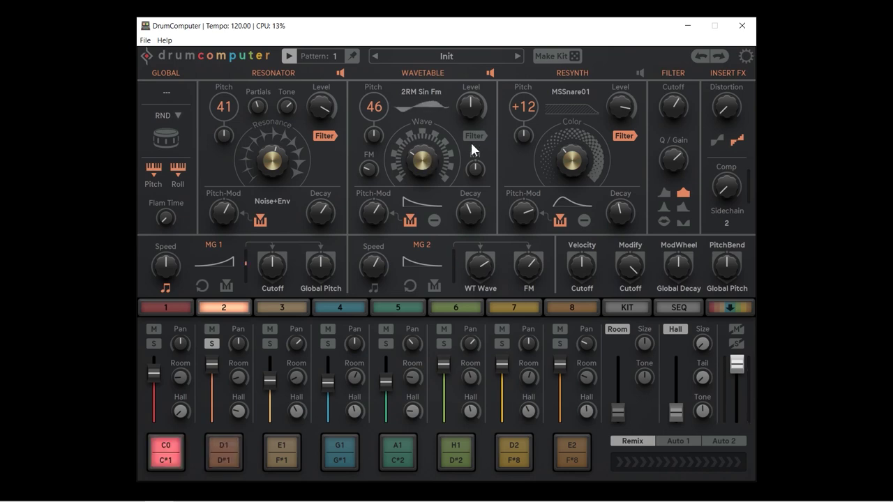
Try low and high ring modulation amounts on track 2's Wavetable, leaving RM slightly above its midpoint
{"action": "mouse_move", "coordinate": [472, 169]}
{"action": "left_click_drag", "start_coordinate": [473, 172], "coordinate": [473, 166]}
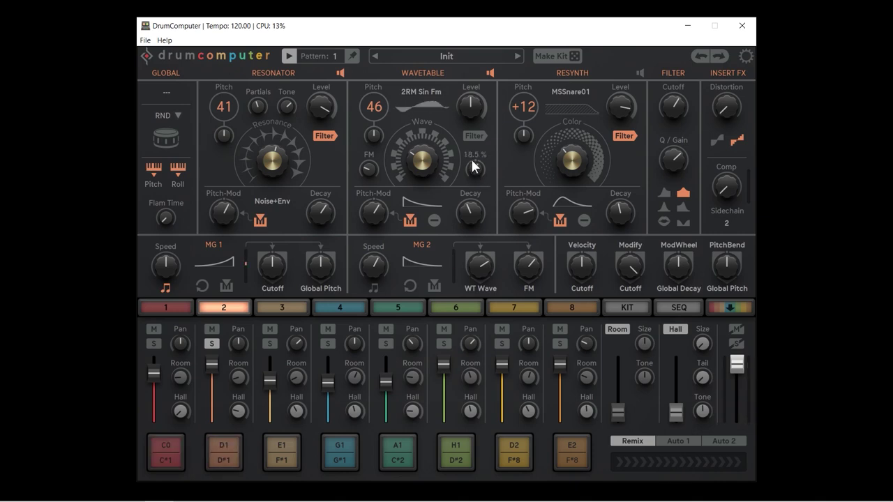
{"action": "mouse_move", "coordinate": [472, 186]}
{"action": "left_click_drag", "start_coordinate": [472, 187], "coordinate": [474, 160]}
{"action": "mouse_move", "coordinate": [472, 156]}
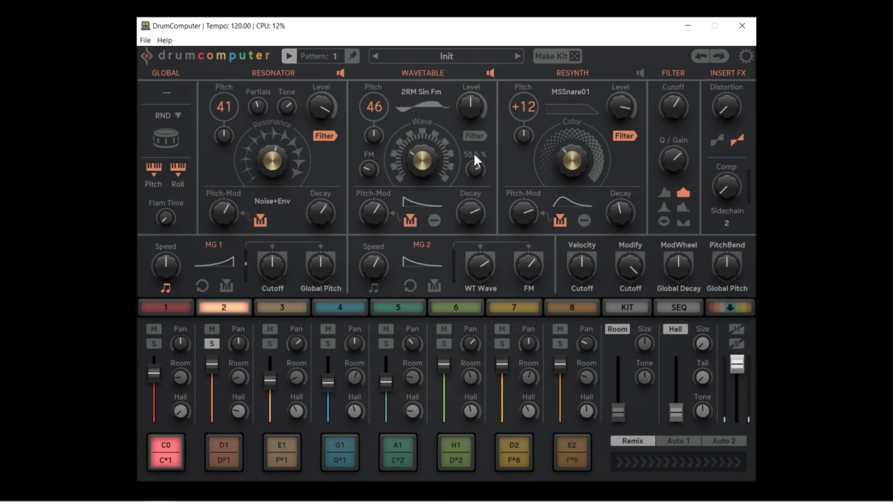
{"action": "scroll", "coordinate": [475, 162], "scroll_direction": "up", "scroll_amount": 8}
{"action": "scroll", "coordinate": [477, 169], "scroll_direction": "down", "scroll_amount": 12}
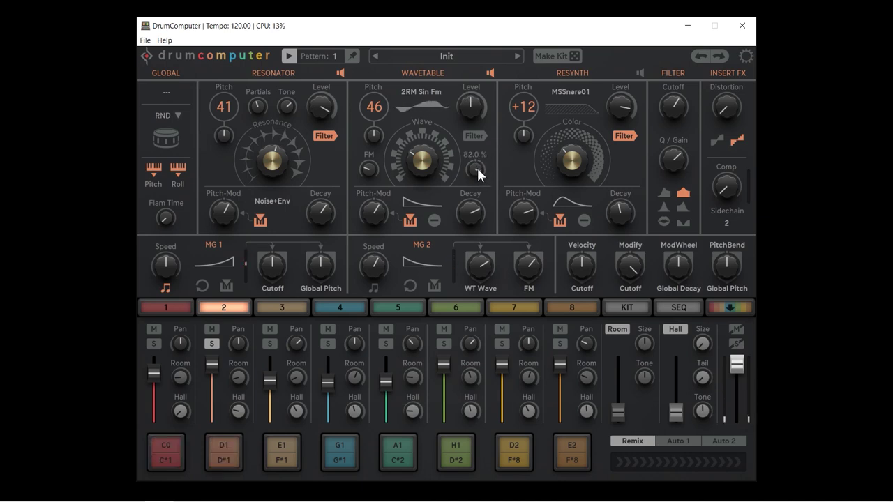
{"action": "scroll", "coordinate": [475, 161], "scroll_direction": "up", "scroll_amount": 4}
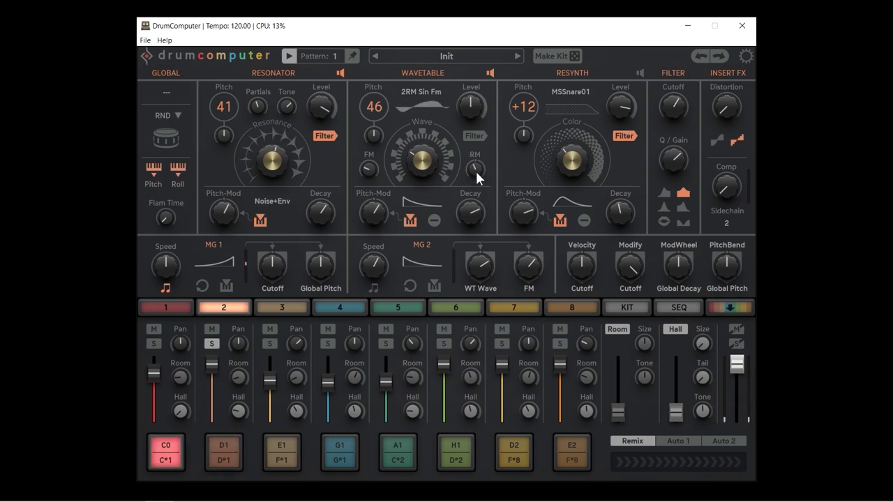
{"action": "scroll", "coordinate": [474, 166], "scroll_direction": "down", "scroll_amount": 15}
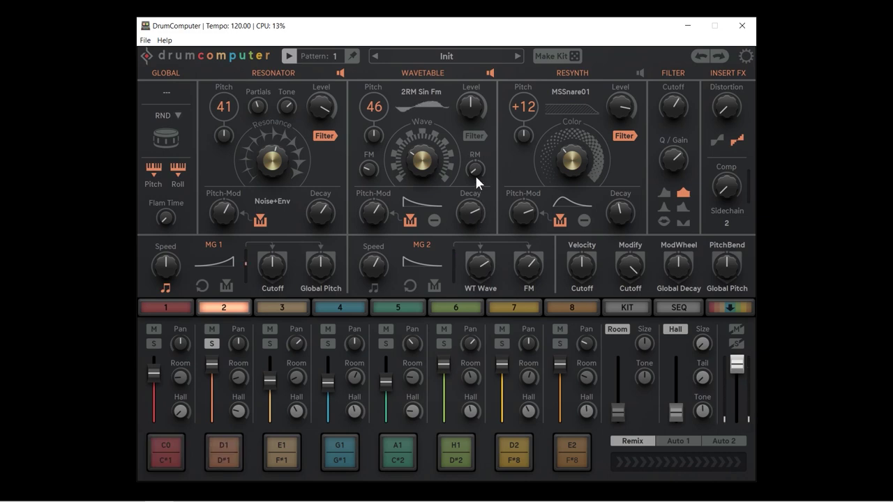
{"action": "left_click_drag", "start_coordinate": [470, 143], "coordinate": [469, 133]}
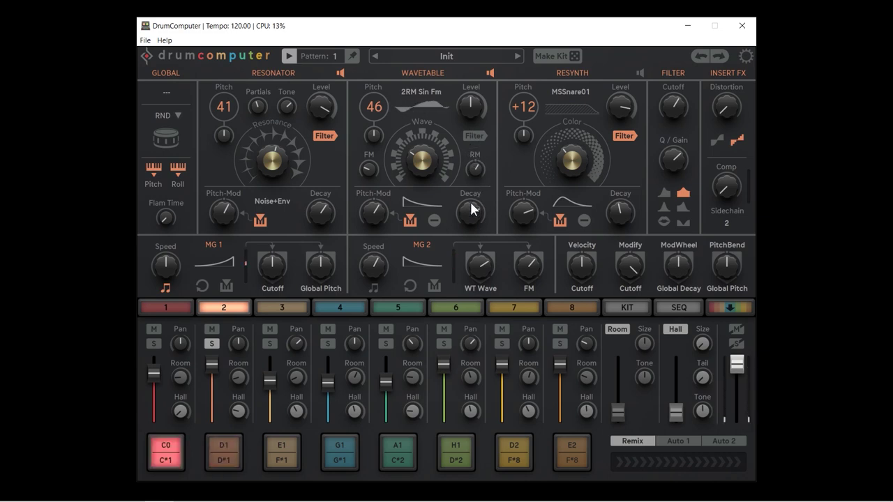
Shorten track 2's Wavetable decay, raise its Pitch-Mod and level, and set its pitch to 45
{"action": "left_click_drag", "start_coordinate": [472, 209], "coordinate": [475, 227]}
{"action": "left_click_drag", "start_coordinate": [372, 110], "coordinate": [372, 106]}
{"action": "left_click", "coordinate": [290, 55]}
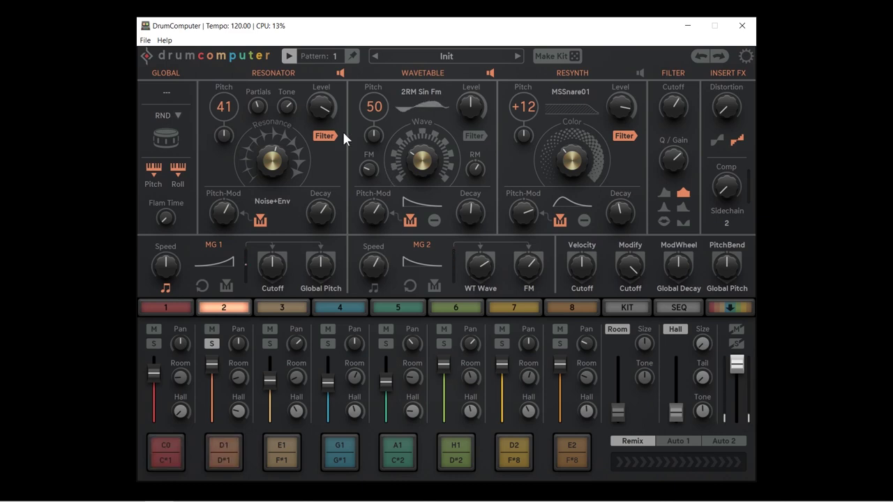
{"action": "mouse_move", "coordinate": [381, 207]}
{"action": "mouse_move", "coordinate": [474, 104]}
{"action": "left_click_drag", "start_coordinate": [380, 111], "coordinate": [381, 119]}
Adjust MG 2's WT Wave and FM modulation amounts on track 2 and shorten the Wavetable decay
{"action": "mouse_move", "coordinate": [476, 276]}
{"action": "mouse_move", "coordinate": [521, 269]}
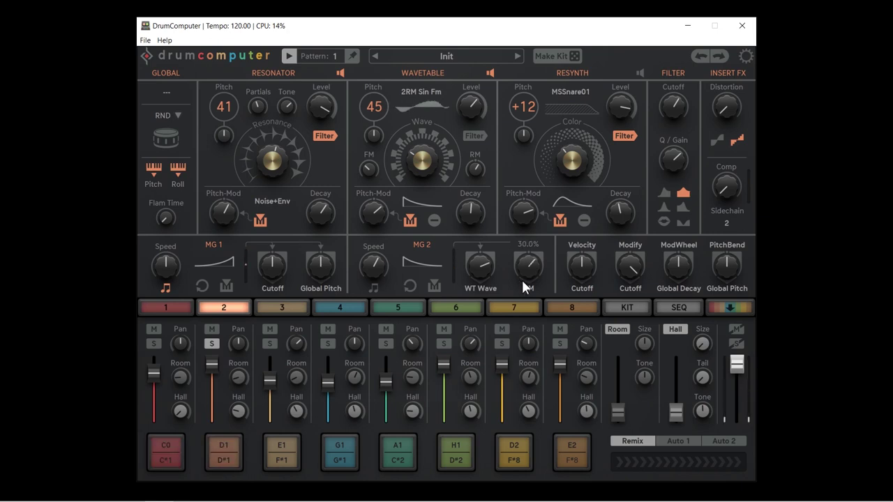
{"action": "mouse_move", "coordinate": [471, 219]}
{"action": "left_click_drag", "start_coordinate": [472, 219], "coordinate": [471, 227]}
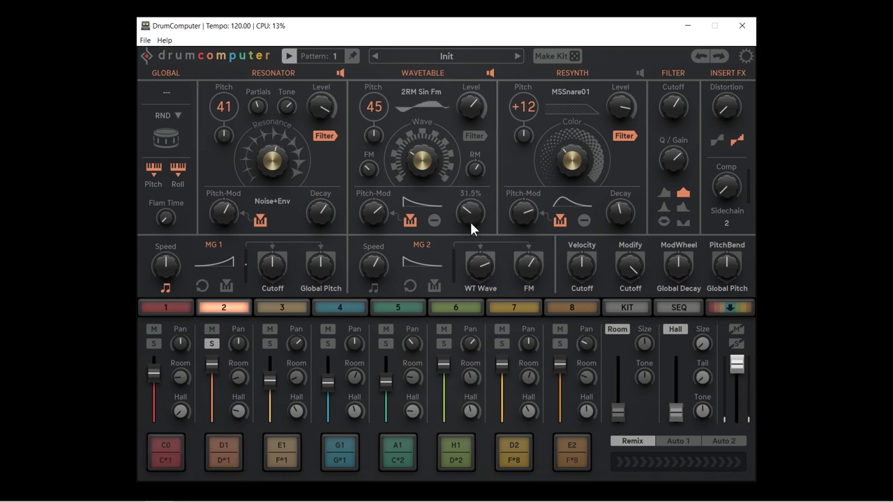
Raise track 2's Resonator tone to about 78% and lengthen the Resonator decay
{"action": "mouse_move", "coordinate": [290, 102]}
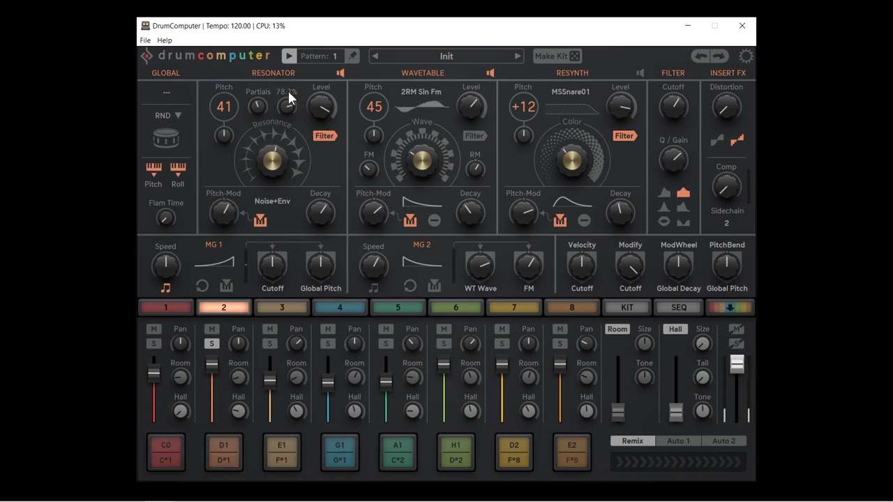
{"action": "mouse_move", "coordinate": [323, 214]}
{"action": "left_click_drag", "start_coordinate": [322, 212], "coordinate": [322, 207]}
Solo track 1 alongside track 2 and add track 3 hits on steps 3, 7, 11 and 15 in the sequencer
{"action": "left_click", "coordinate": [155, 344]}
{"action": "left_click", "coordinate": [683, 309]}
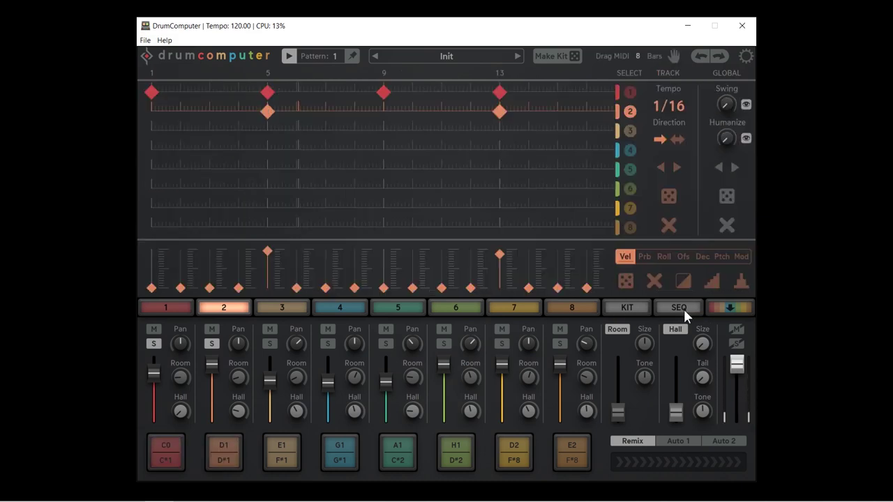
{"action": "left_click", "coordinate": [210, 131]}
{"action": "left_click", "coordinate": [325, 132]}
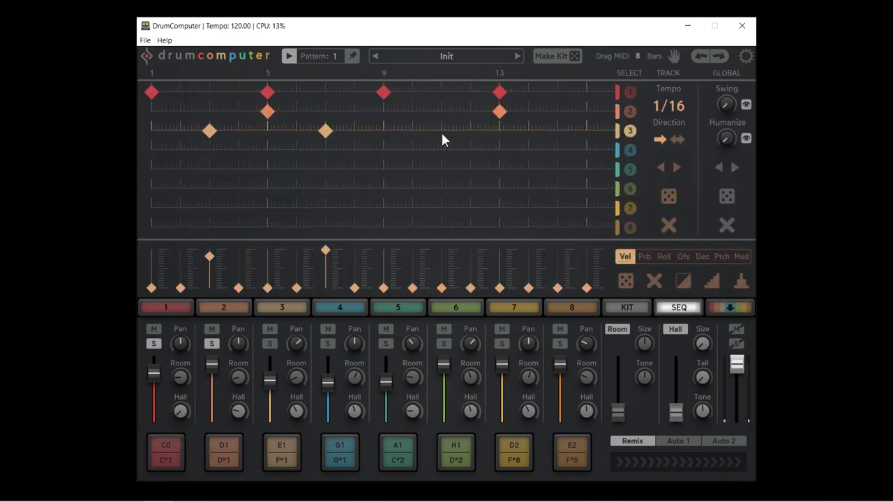
{"action": "left_click", "coordinate": [441, 131]}
{"action": "left_click", "coordinate": [558, 132]}
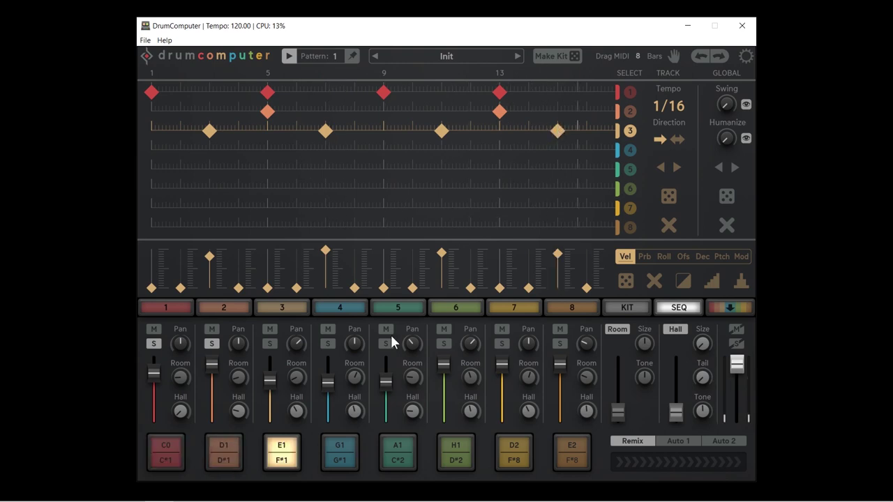
Mute track 3's Resonator and Wavetable to leave only the Resynth, and solo the track with its volume raised
{"action": "left_click", "coordinate": [281, 308]}
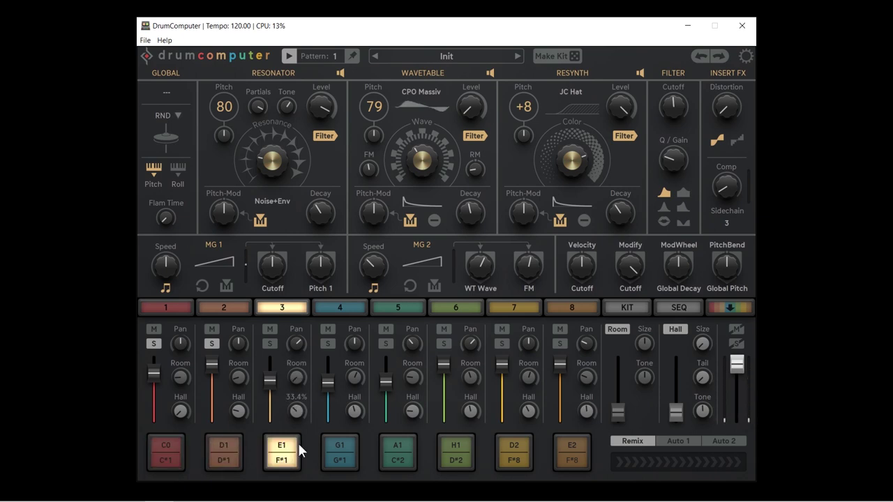
{"action": "left_click", "coordinate": [338, 71]}
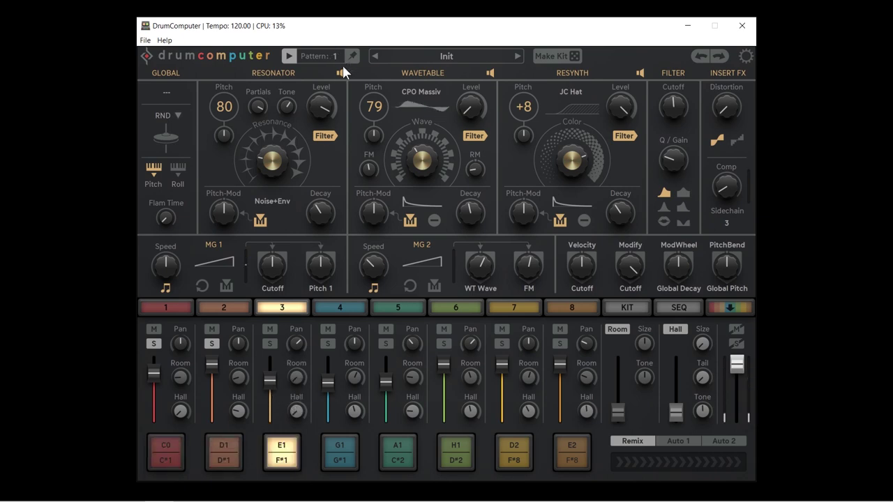
{"action": "left_click", "coordinate": [491, 73]}
{"action": "left_click", "coordinate": [271, 343]}
{"action": "left_click_drag", "start_coordinate": [273, 383], "coordinate": [271, 371]}
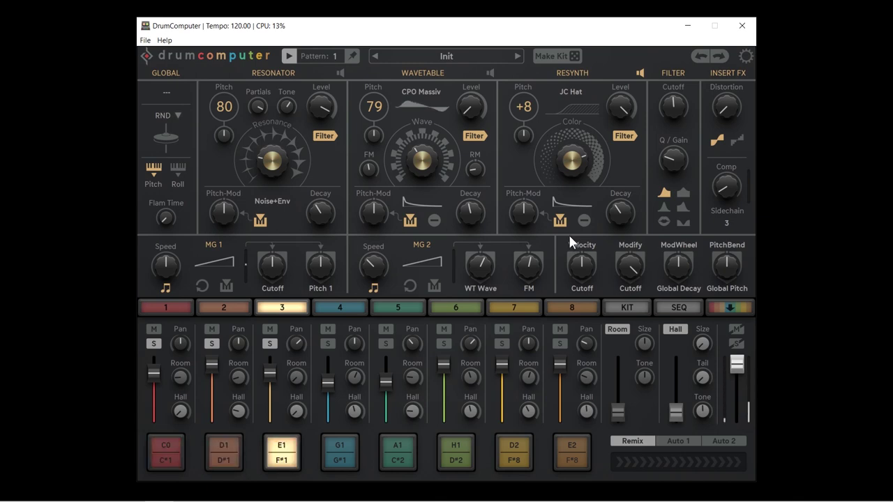
Load 626 Hat from the Hihat category into track 3's Resynth and advance through the hat samples to AK Hat
{"action": "left_click", "coordinate": [570, 91]}
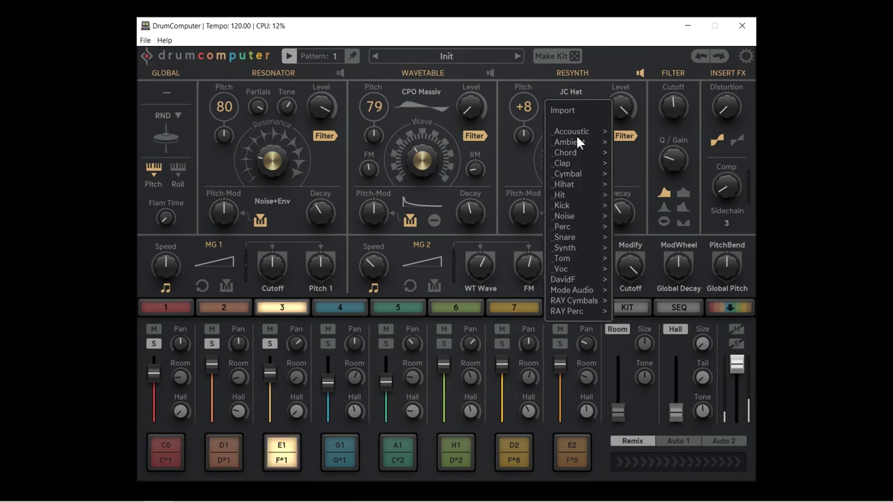
{"action": "mouse_move", "coordinate": [574, 173]}
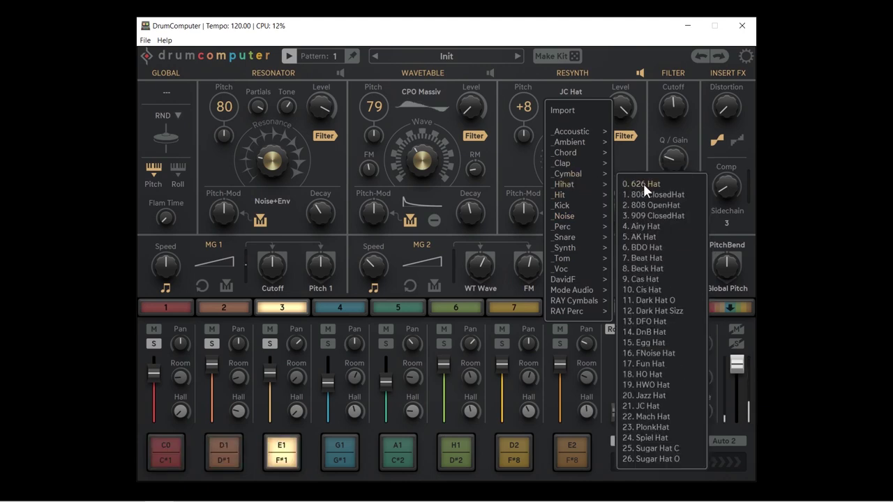
{"action": "left_click", "coordinate": [638, 184]}
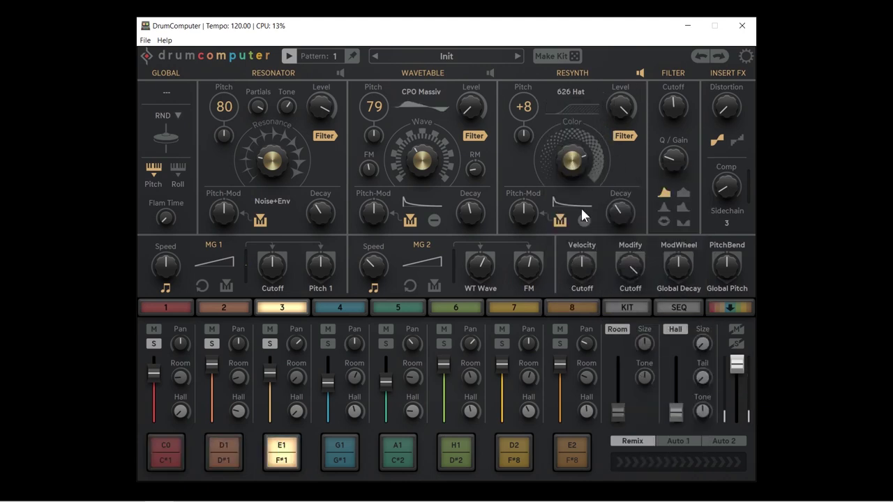
{"action": "left_click", "coordinate": [598, 89]}
{"action": "left_click", "coordinate": [598, 88]}
{"action": "left_click", "coordinate": [597, 89]}
{"action": "left_click", "coordinate": [598, 93]}
Try longer and shorter decays on track 3's Resynth and set its pitch to -8
{"action": "left_click_drag", "start_coordinate": [620, 207], "coordinate": [616, 181]}
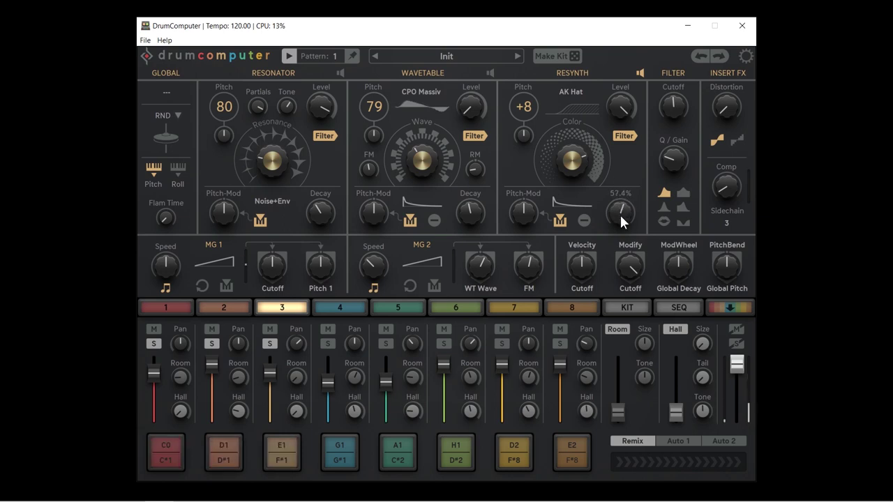
{"action": "left_click_drag", "start_coordinate": [620, 219], "coordinate": [623, 201]}
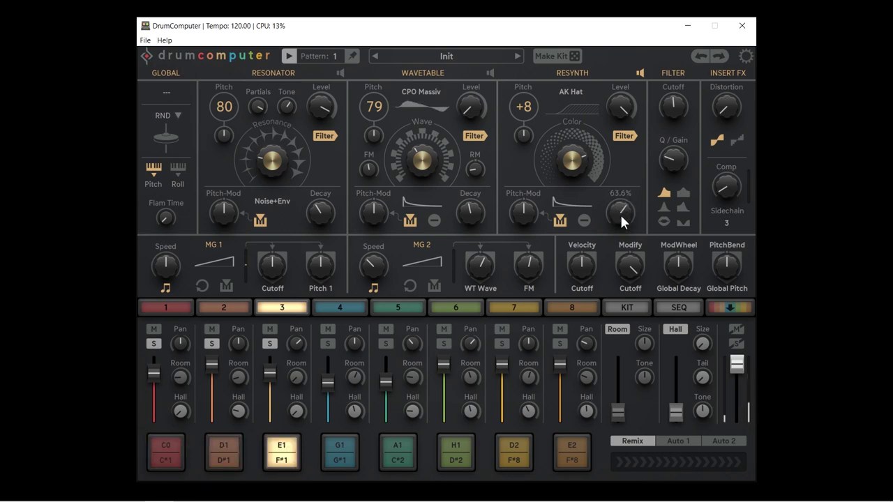
{"action": "left_click_drag", "start_coordinate": [521, 107], "coordinate": [520, 96]}
{"action": "left_click_drag", "start_coordinate": [517, 150], "coordinate": [518, 161]}
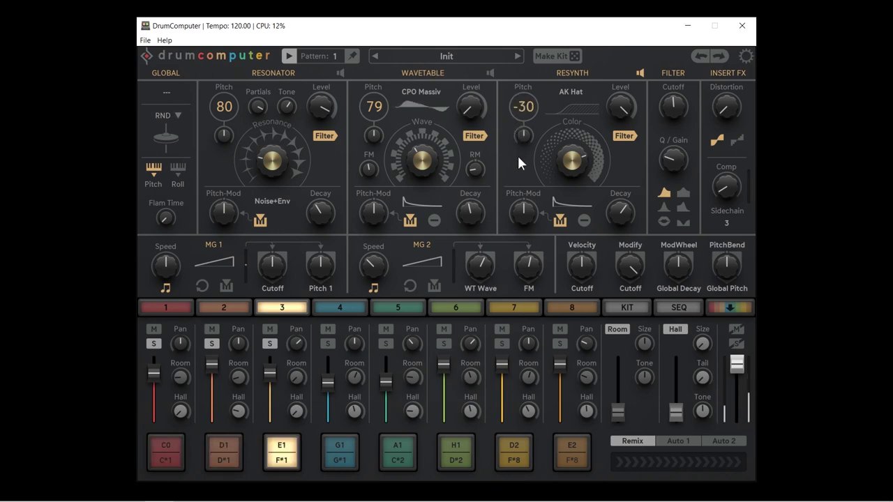
{"action": "mouse_move", "coordinate": [625, 206]}
{"action": "left_mouse_down"}
{"action": "mouse_move", "coordinate": [623, 194]}
{"action": "mouse_move", "coordinate": [625, 222]}
{"action": "left_mouse_up"}
Advance through track 3's Resynth hat samples from AK Hat to FNoise Hat
{"action": "left_click", "coordinate": [600, 92]}
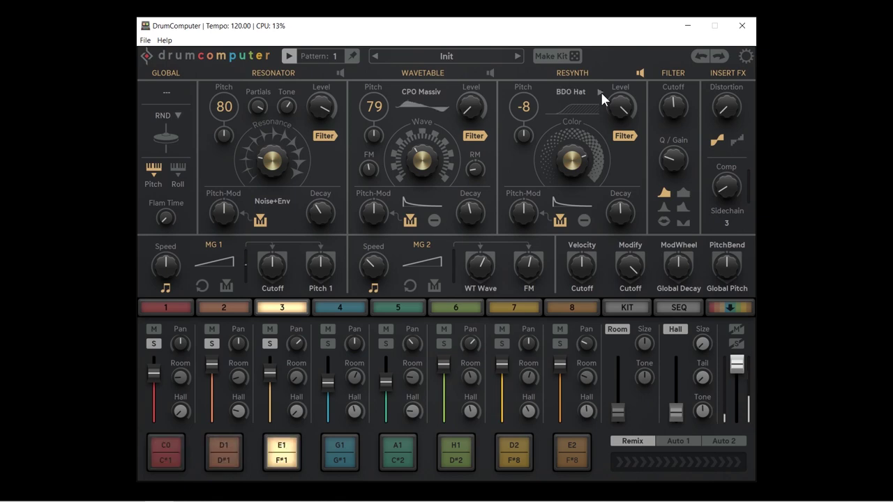
{"action": "left_click", "coordinate": [600, 91]}
{"action": "left_click", "coordinate": [600, 91]}
{"action": "left_click", "coordinate": [600, 91]}
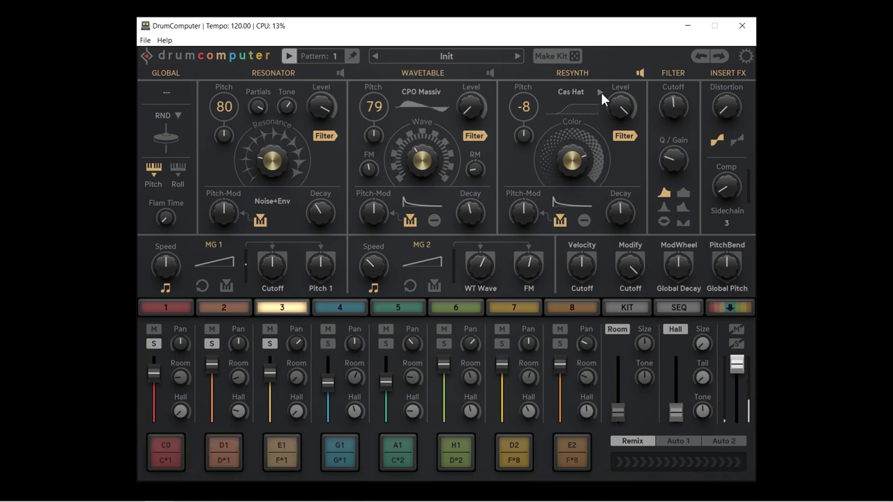
{"action": "left_click", "coordinate": [600, 92]}
{"action": "left_click", "coordinate": [600, 91]}
{"action": "left_click", "coordinate": [599, 91]}
{"action": "left_click", "coordinate": [600, 91]}
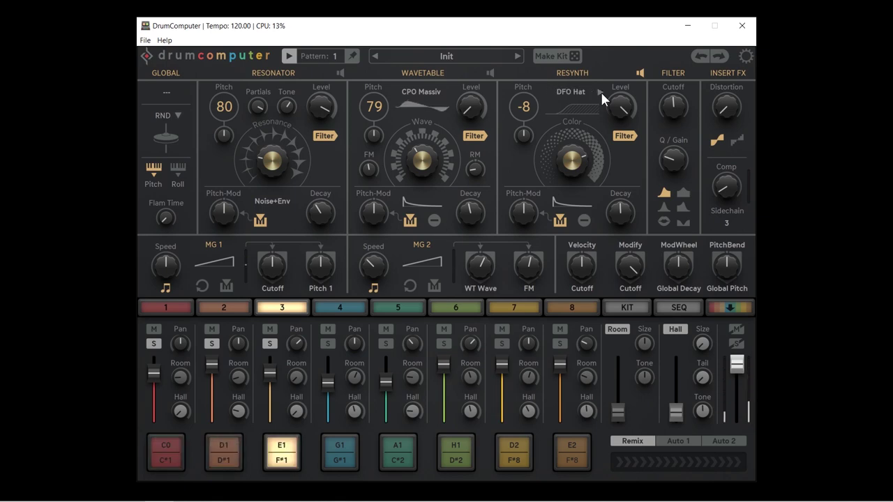
{"action": "left_click", "coordinate": [600, 91]}
{"action": "left_click", "coordinate": [600, 91]}
{"action": "left_click", "coordinate": [600, 91]}
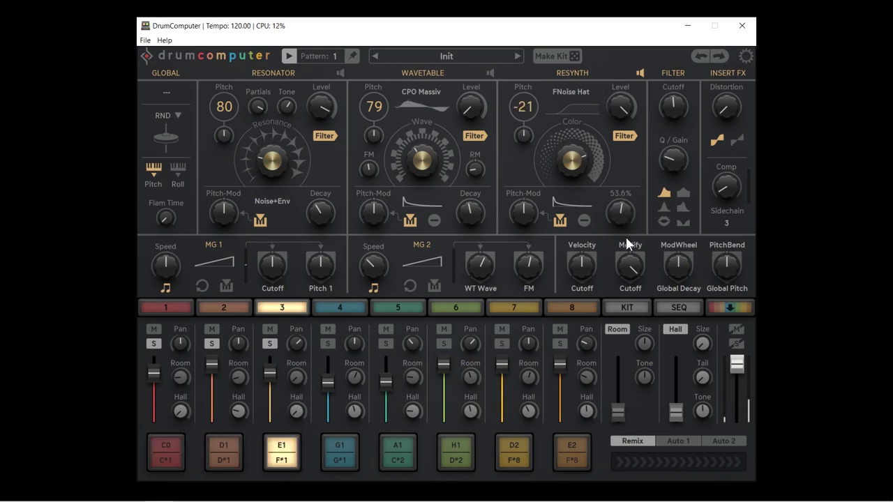
Set track 3's Resynth pitch to +5, adjust its color without the filter, and stop playback
{"action": "left_click_drag", "start_coordinate": [532, 101], "coordinate": [524, 65]}
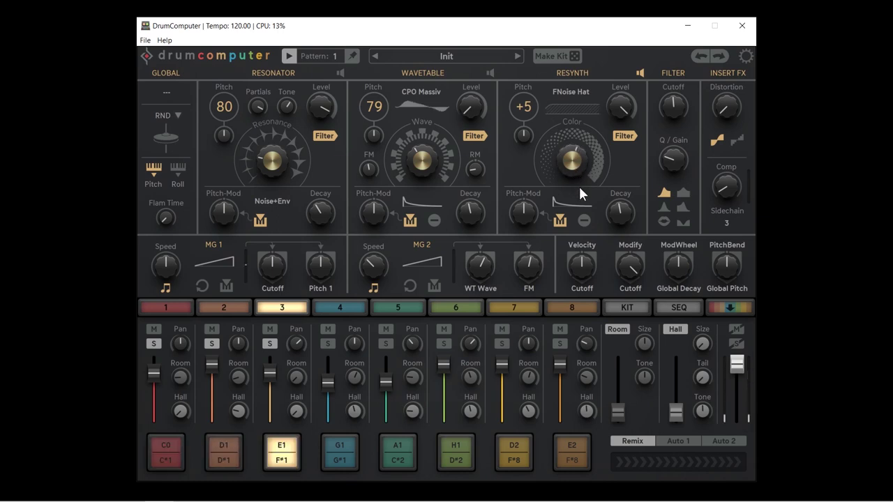
{"action": "left_click", "coordinate": [625, 135]}
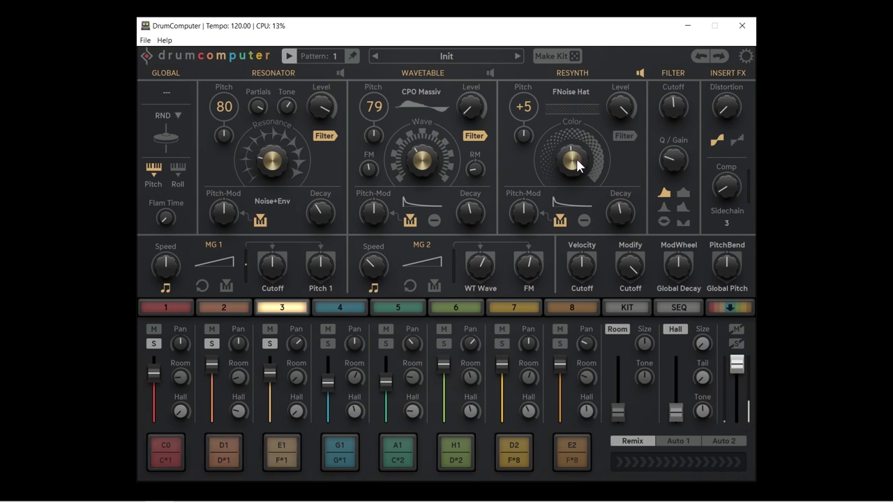
{"action": "left_click", "coordinate": [291, 55]}
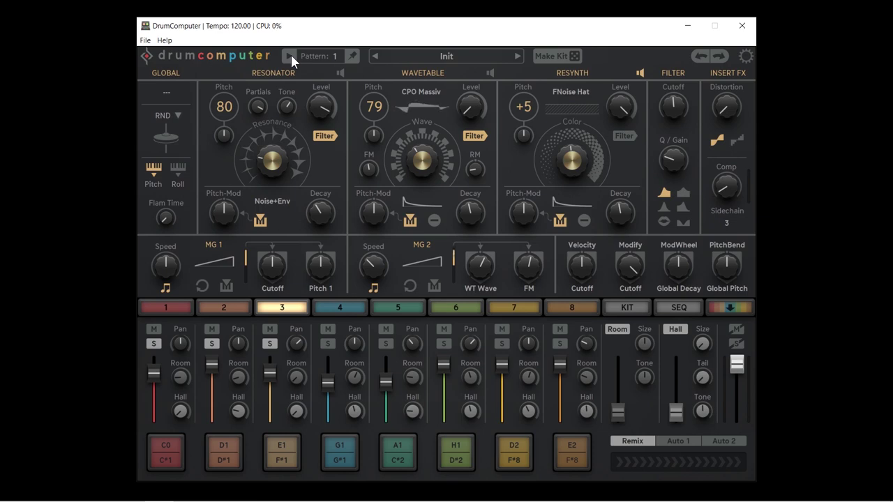
Solo track 4 and randomize its step pattern several times in the sequencer
{"action": "left_click", "coordinate": [356, 310]}
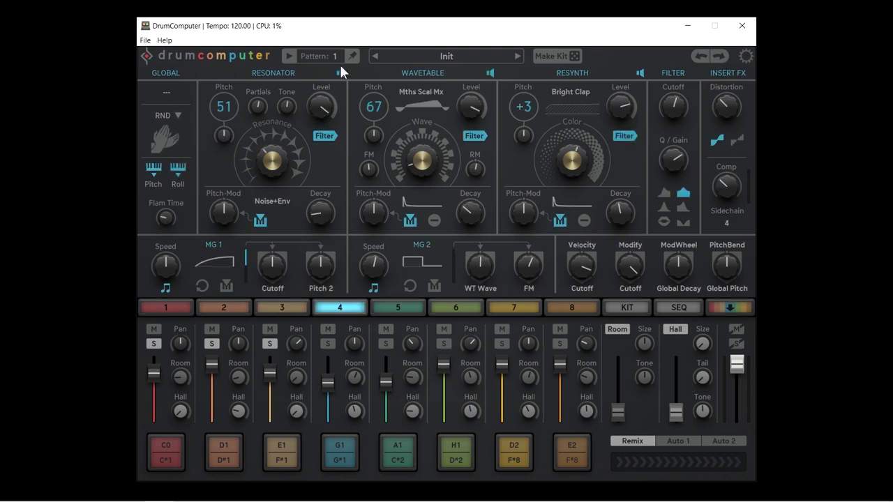
{"action": "left_click", "coordinate": [677, 307]}
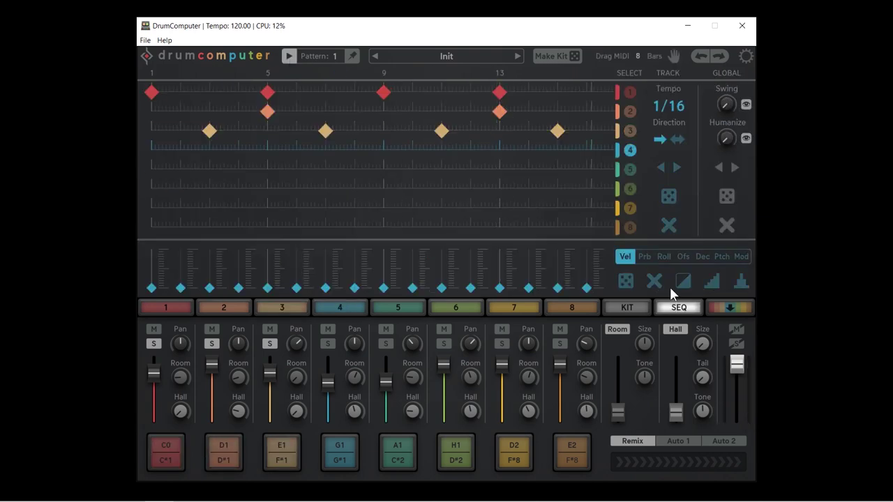
{"action": "left_click", "coordinate": [668, 197]}
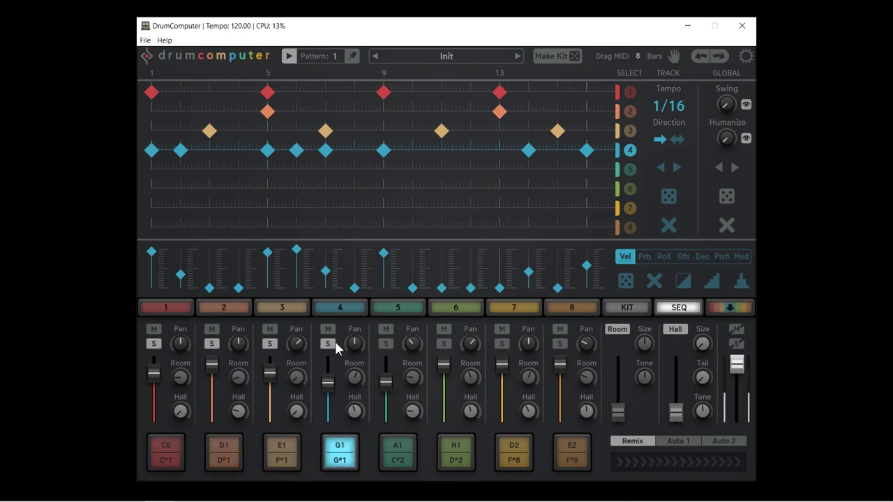
{"action": "left_click", "coordinate": [668, 198]}
{"action": "left_click", "coordinate": [668, 198]}
{"action": "left_click", "coordinate": [668, 198]}
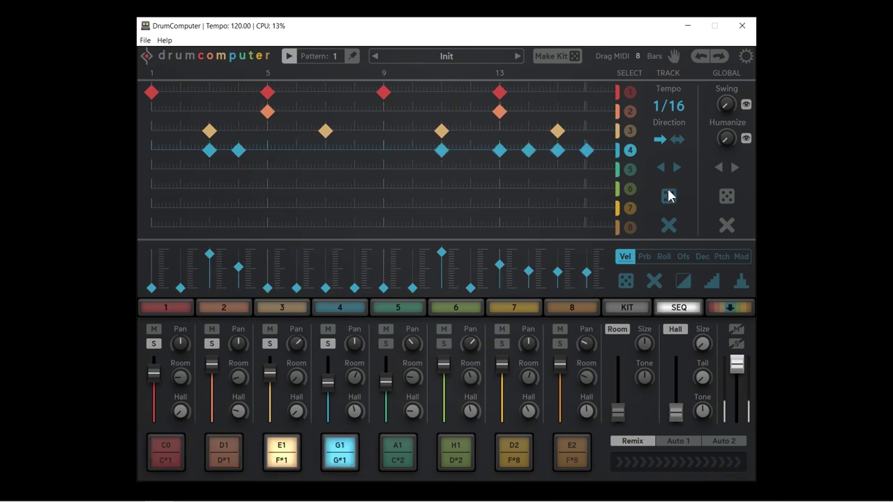
Randomize track 4's step pattern twice more and isolate its Resynth layer by disabling the Resonator and Wavetable
{"action": "left_click", "coordinate": [670, 198]}
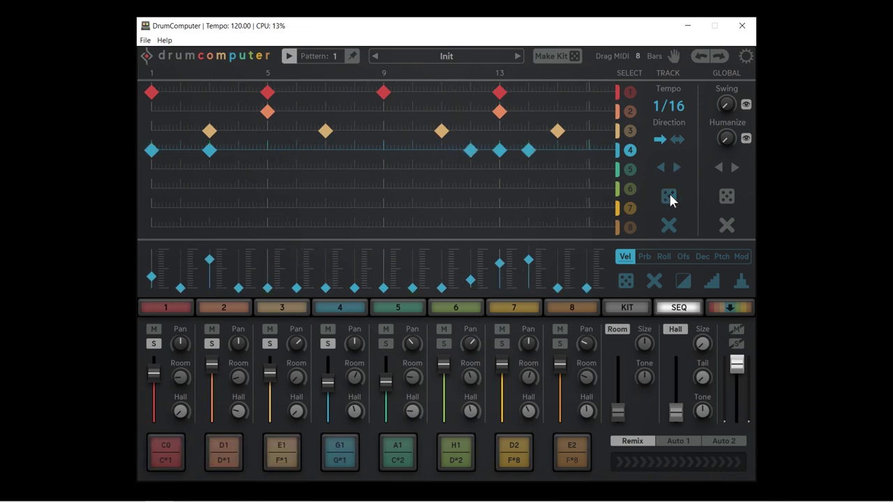
{"action": "left_click", "coordinate": [671, 199]}
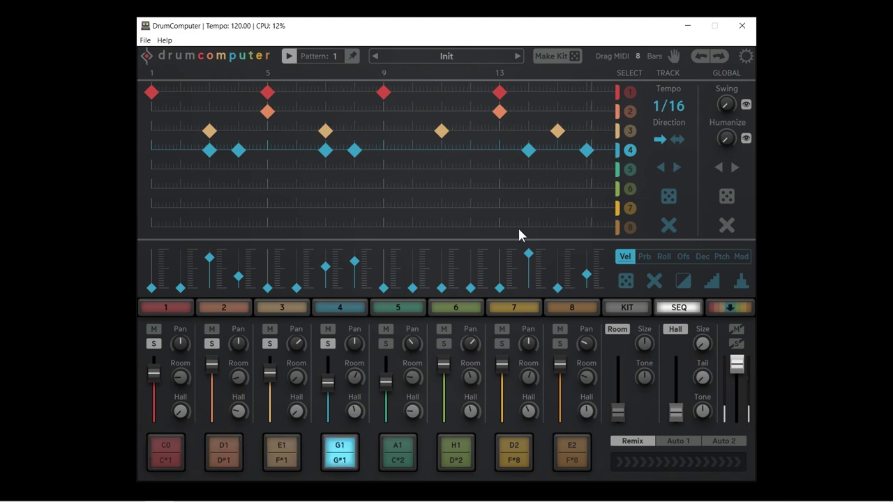
{"action": "left_click", "coordinate": [343, 307]}
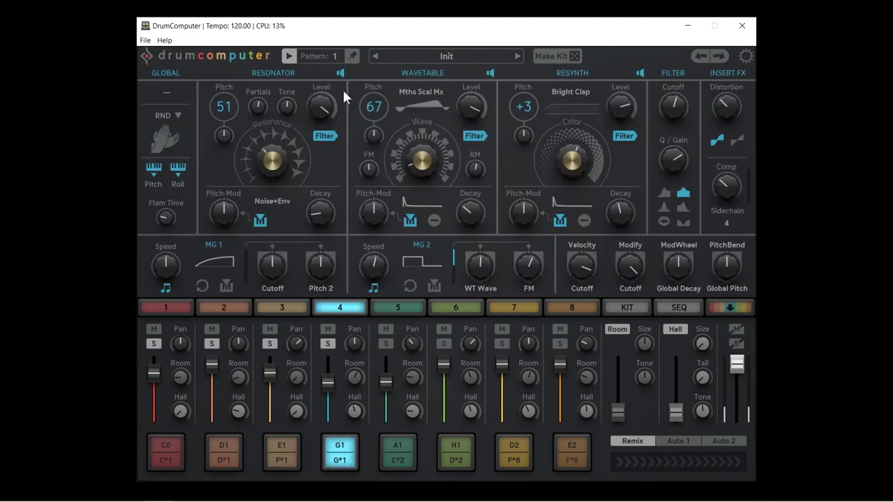
{"action": "left_click", "coordinate": [490, 73]}
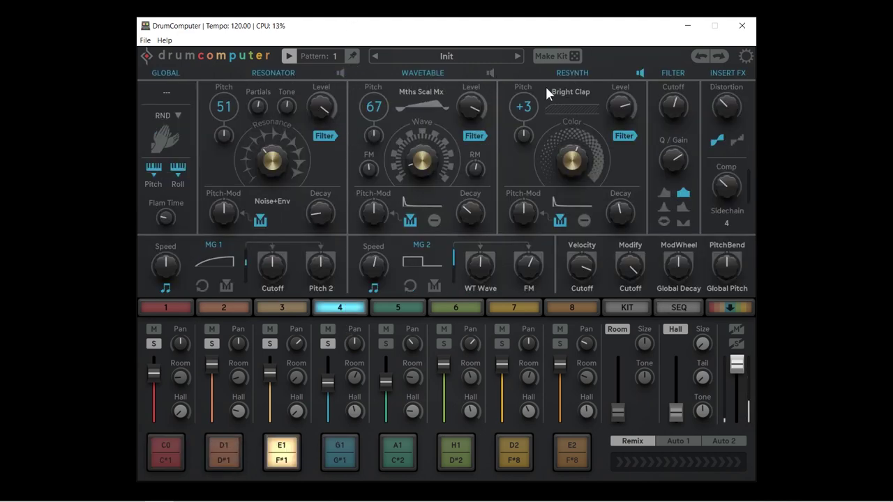
Load the Min7 chord sample into track 4's Resynth, adjust its decay and lower its pitch to -14
{"action": "left_click", "coordinate": [567, 95]}
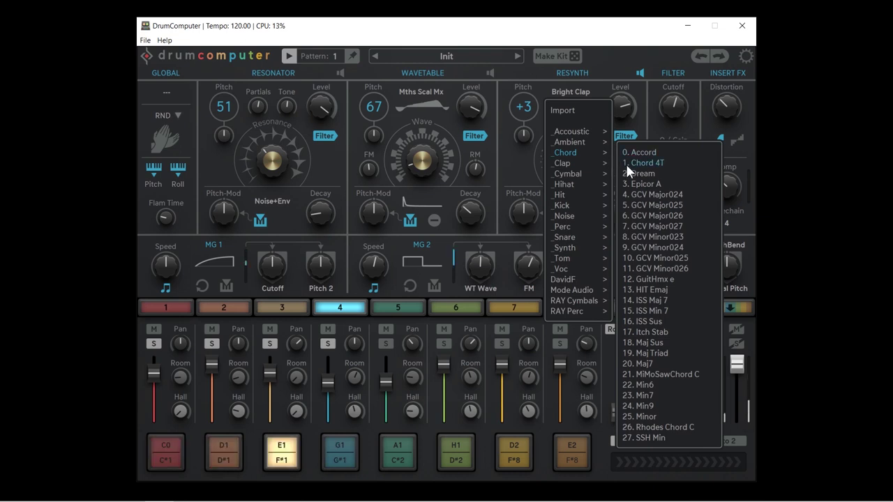
{"action": "left_click", "coordinate": [650, 395]}
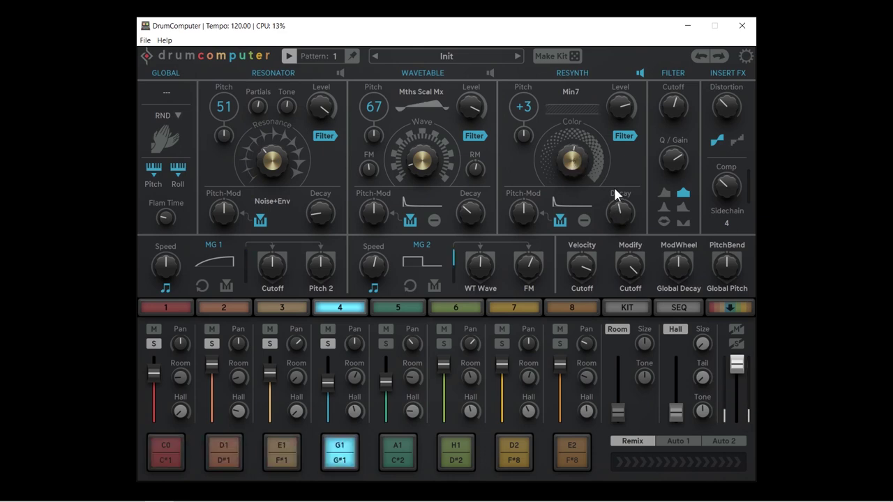
{"action": "left_click_drag", "start_coordinate": [625, 211], "coordinate": [621, 198]}
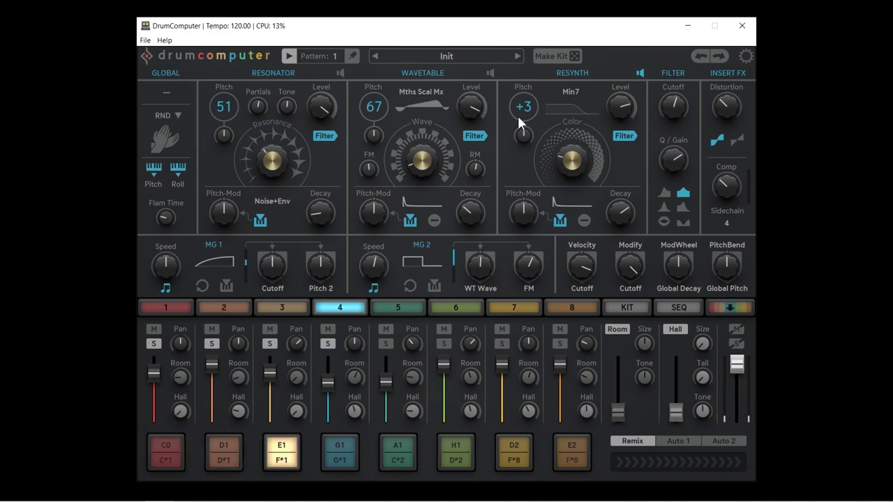
{"action": "left_click_drag", "start_coordinate": [517, 114], "coordinate": [526, 123]}
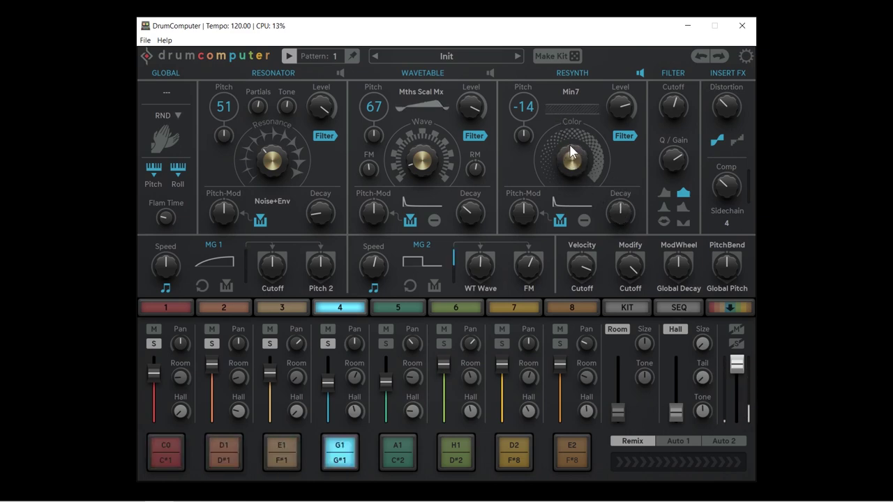
Load the Acidbass1 4T synth sample into track 4's Resynth, reset its pitch to 0 and lengthen the decay
{"action": "left_click", "coordinate": [573, 92]}
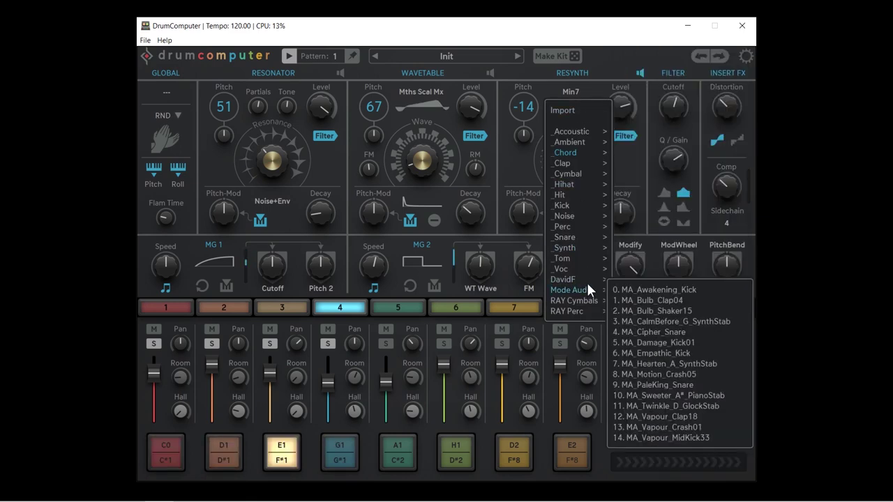
{"action": "mouse_move", "coordinate": [579, 239]}
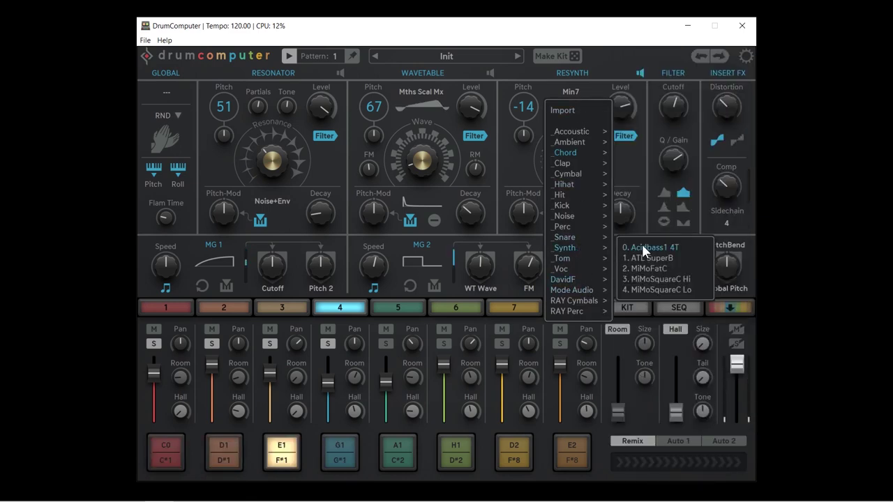
{"action": "left_click", "coordinate": [642, 244]}
{"action": "double_click", "coordinate": [532, 108]}
{"action": "mouse_move", "coordinate": [625, 194]}
{"action": "left_mouse_down"}
{"action": "mouse_move", "coordinate": [625, 174]}
{"action": "mouse_move", "coordinate": [625, 193]}
{"action": "left_mouse_up"}
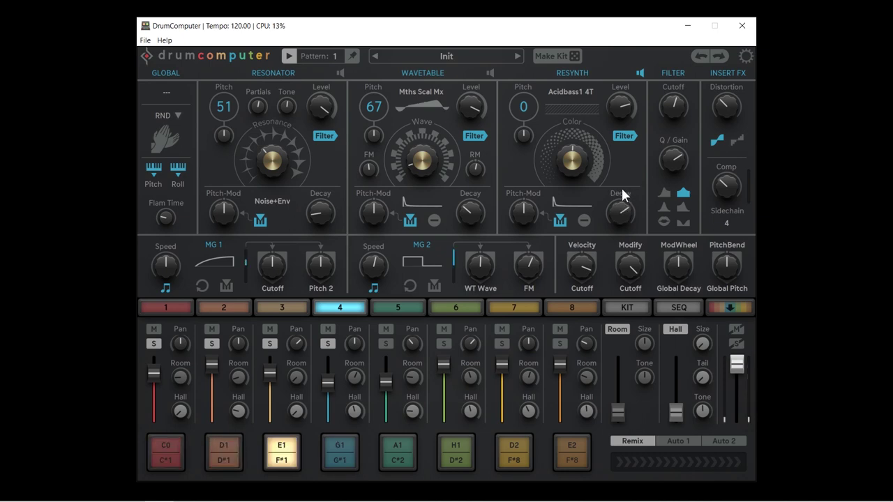
Randomize track 2's snare sound several times and enable its Resynth layer
{"action": "left_click", "coordinate": [229, 309]}
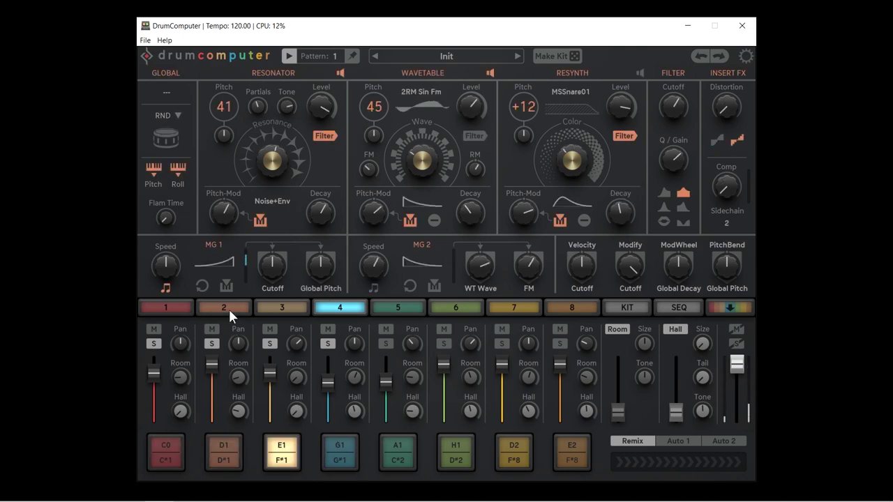
{"action": "left_click", "coordinate": [166, 137]}
{"action": "left_click", "coordinate": [166, 138]}
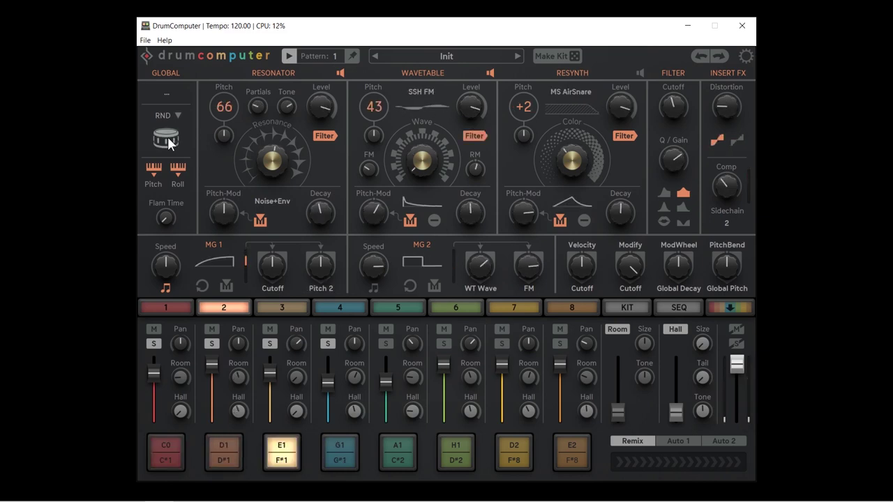
{"action": "left_click", "coordinate": [167, 137]}
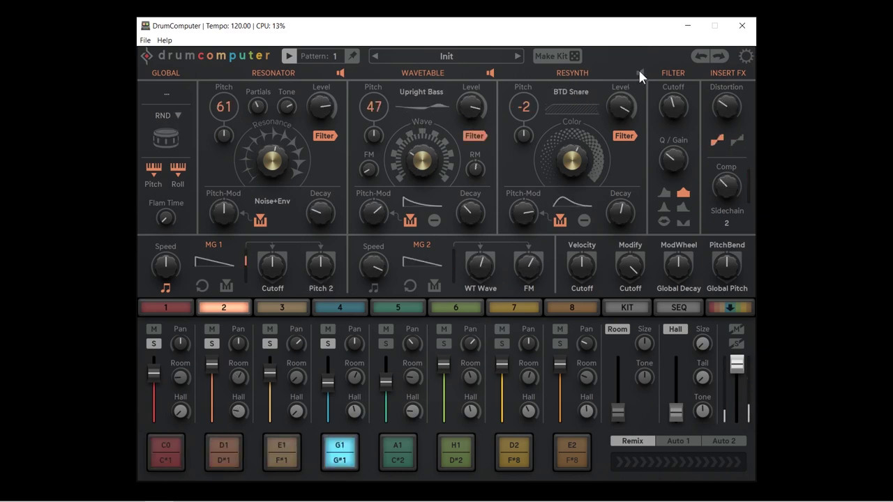
{"action": "left_click", "coordinate": [173, 142]}
{"action": "left_click", "coordinate": [173, 142]}
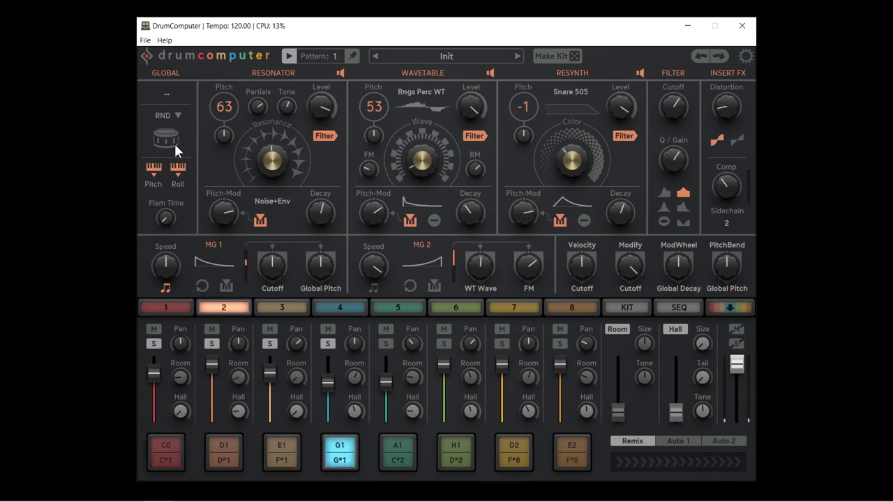
{"action": "left_click", "coordinate": [174, 143]}
{"action": "left_click", "coordinate": [174, 141]}
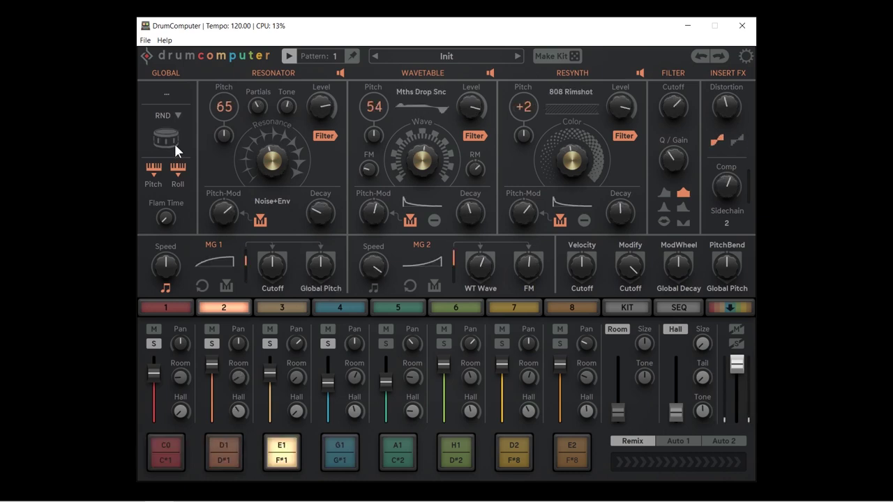
Adjust track 4's Resynth decay to about 66%
{"action": "left_click", "coordinate": [357, 307]}
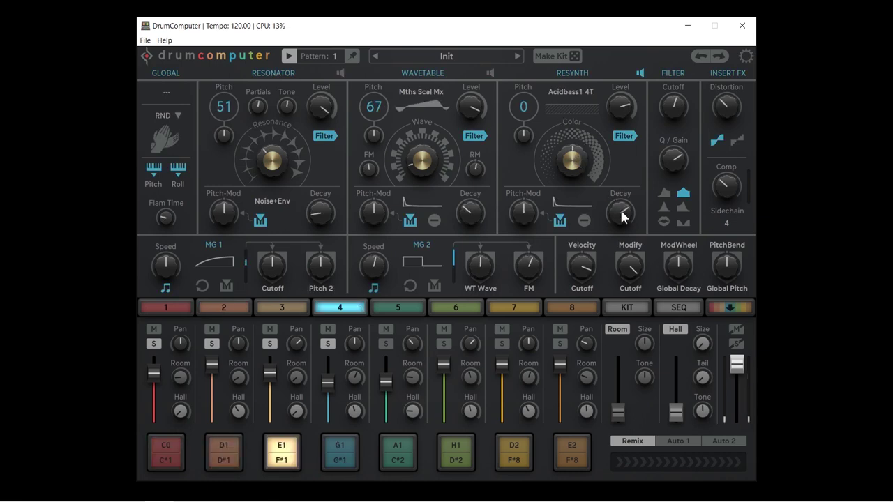
{"action": "mouse_move", "coordinate": [620, 209]}
{"action": "left_mouse_down"}
{"action": "mouse_move", "coordinate": [623, 243]}
{"action": "mouse_move", "coordinate": [612, 207]}
{"action": "left_mouse_up"}
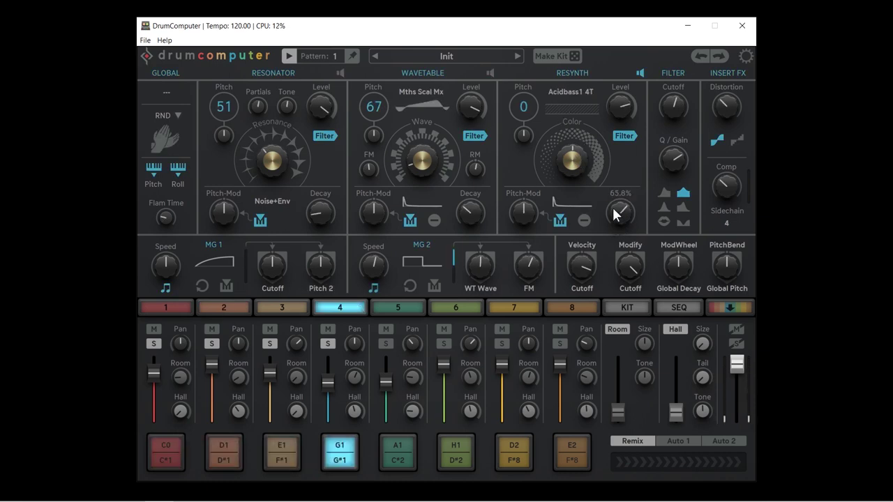
Activate all sixteen steps on track 4, try random velocities and replace them with a rising velocity ramp
{"action": "left_click", "coordinate": [664, 306]}
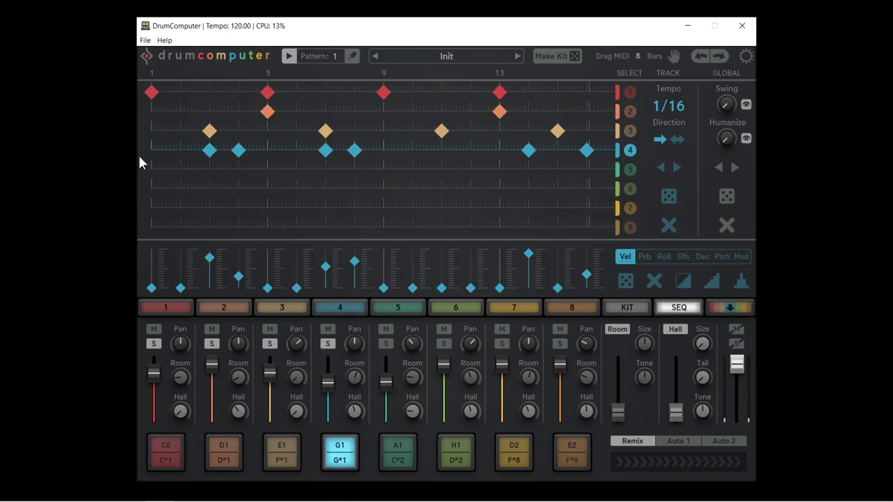
{"action": "left_click_drag", "start_coordinate": [252, 158], "coordinate": [595, 150]}
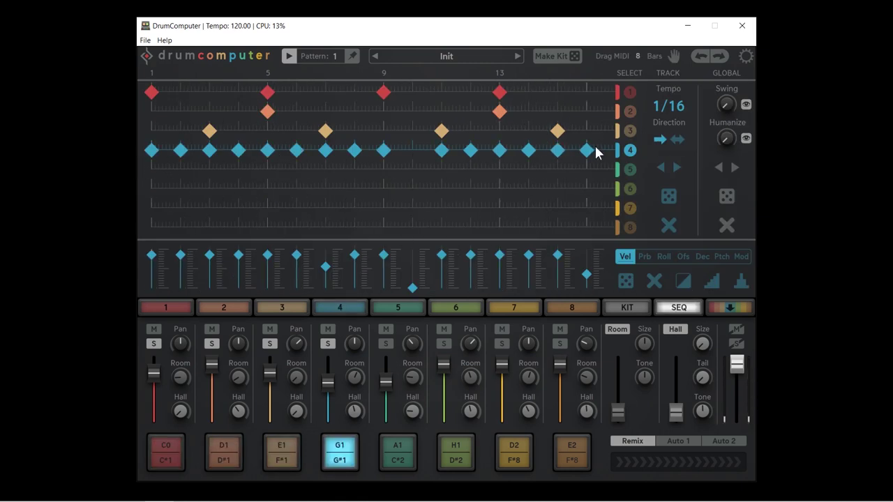
{"action": "left_click", "coordinate": [413, 150]}
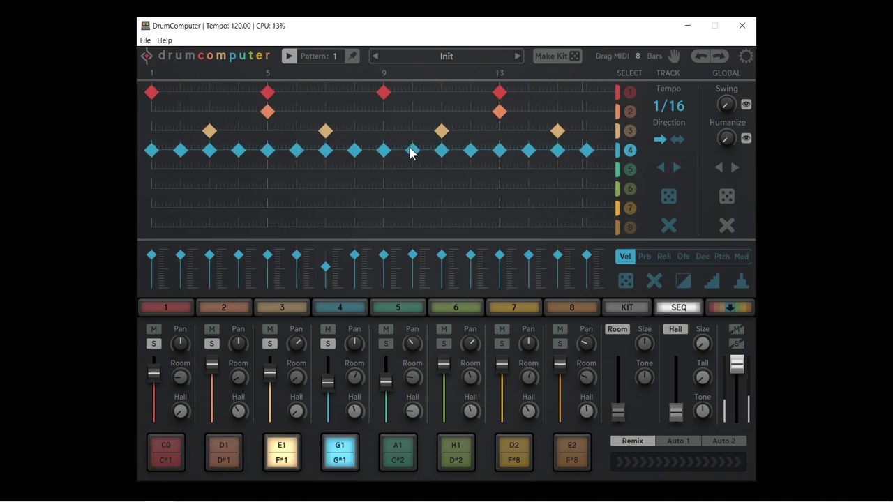
{"action": "left_click", "coordinate": [413, 152]}
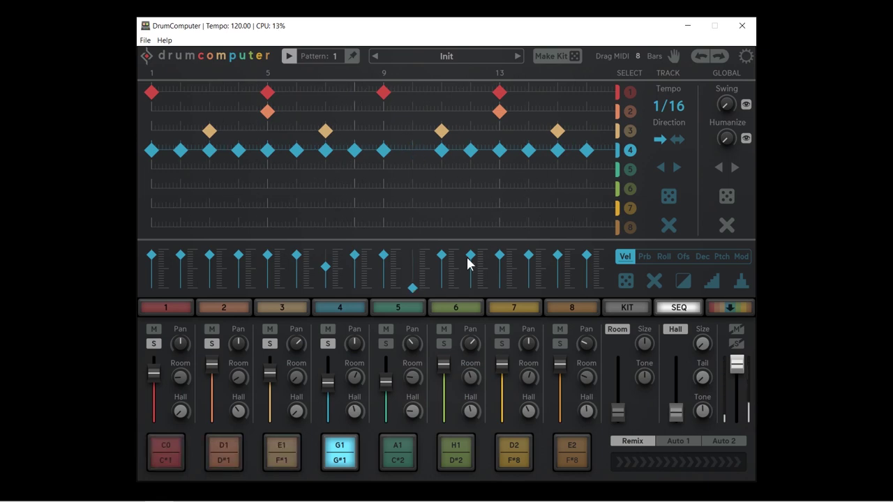
{"action": "left_click", "coordinate": [627, 281]}
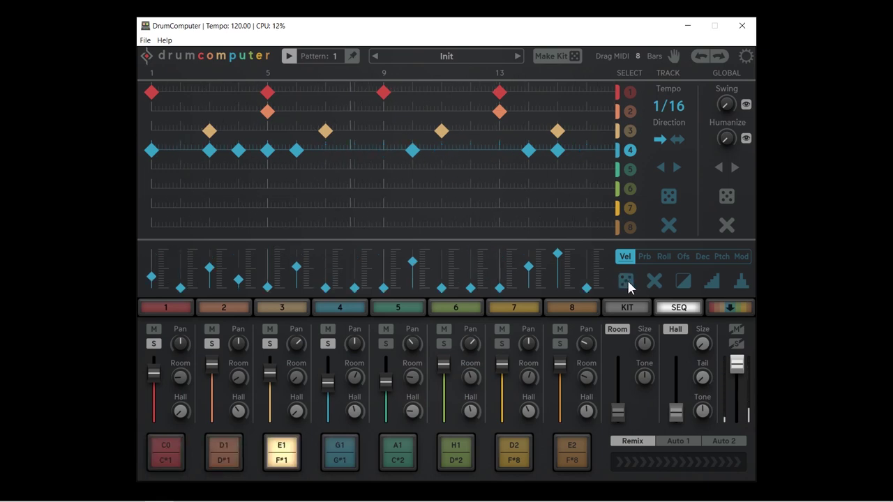
{"action": "left_click", "coordinate": [711, 283]}
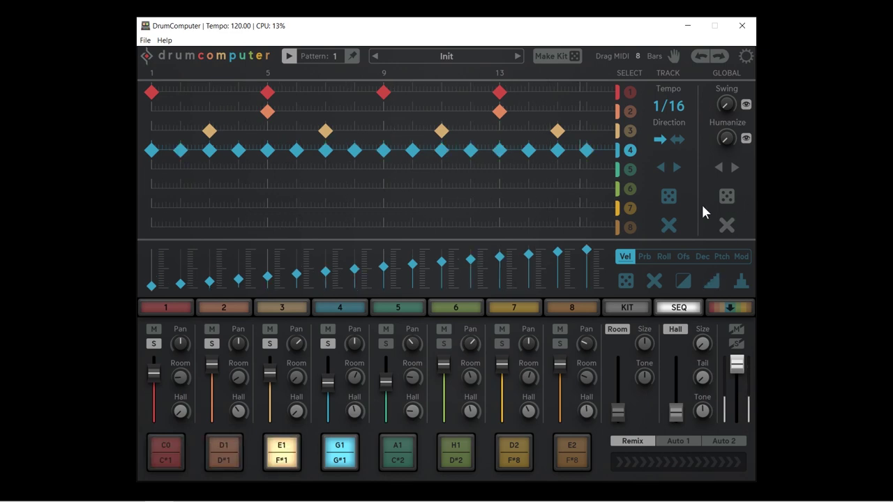
Change track 4's filter type and, with only that track soloed, lower the filter cutoff to about 61 Hz
{"action": "left_click", "coordinate": [343, 310]}
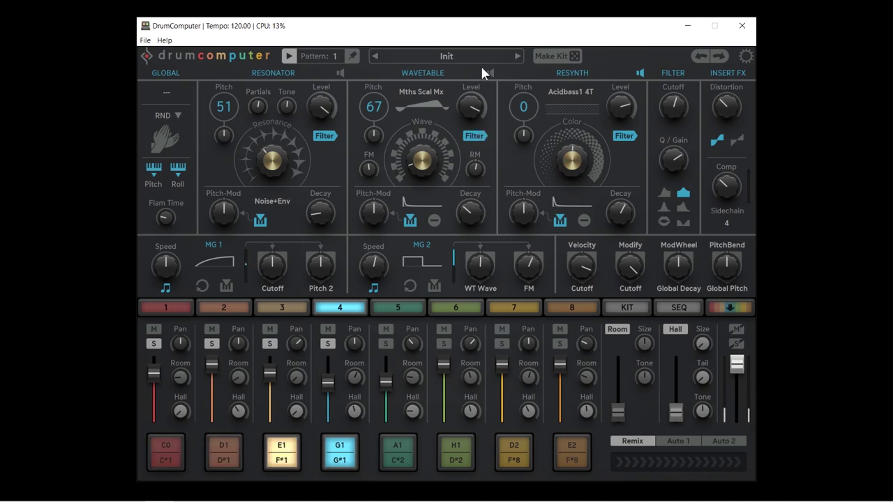
{"action": "left_click", "coordinate": [682, 206]}
{"action": "mouse_move", "coordinate": [676, 98]}
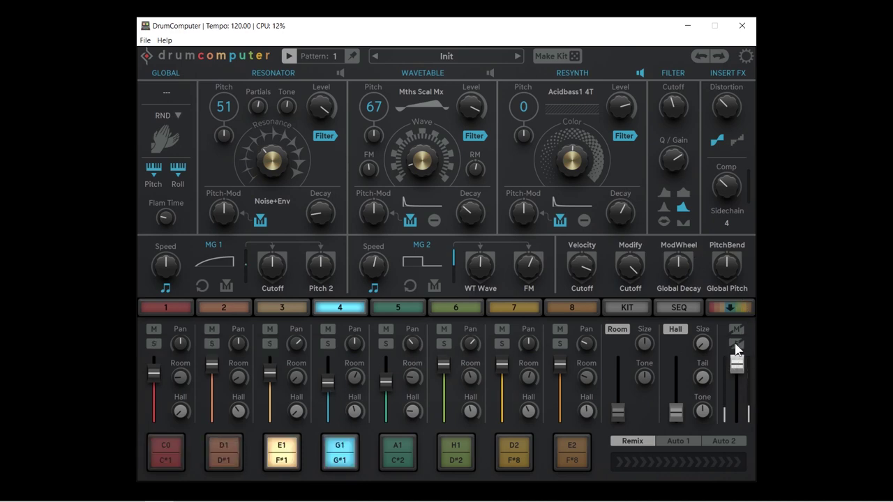
{"action": "left_click", "coordinate": [327, 343]}
{"action": "left_click", "coordinate": [325, 344]}
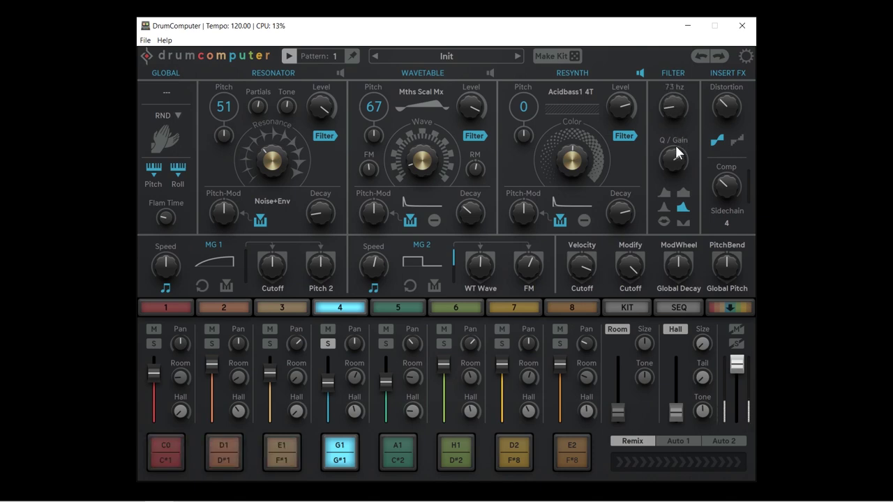
{"action": "scroll", "coordinate": [667, 105], "scroll_direction": "down", "scroll_amount": 3}
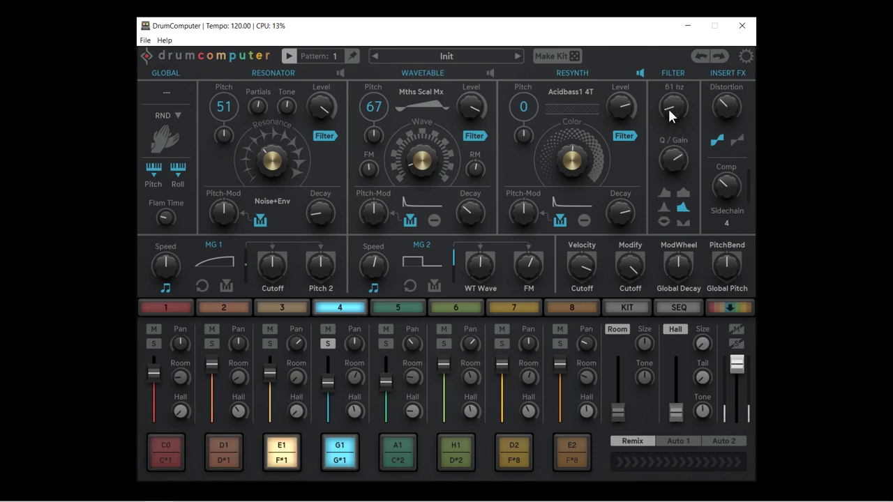
Reset track 4's velocity modulation of the cutoff to zero
{"action": "left_click", "coordinate": [582, 239]}
{"action": "left_click", "coordinate": [579, 246]}
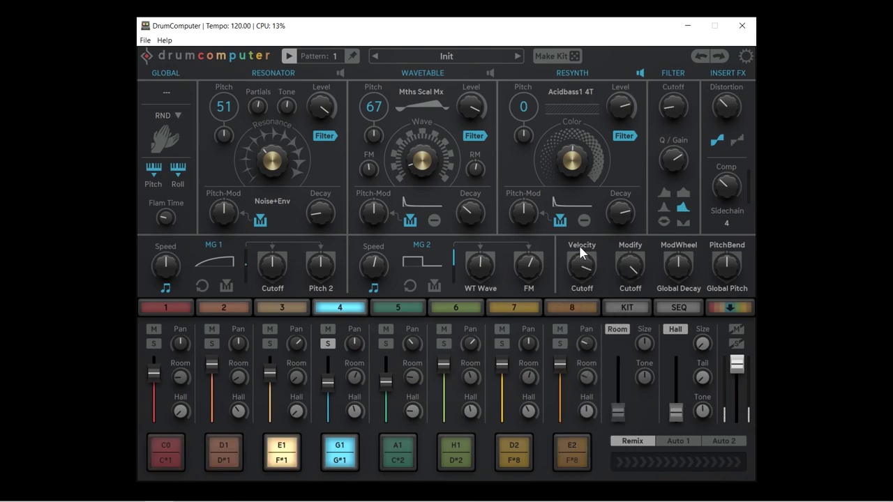
{"action": "left_click", "coordinate": [583, 287]}
{"action": "left_click", "coordinate": [548, 284]}
Set track 4's MG 1 shape to Down Exp, turn off its tempo sync and modulate the cutoff by about 62%
{"action": "left_click", "coordinate": [219, 266]}
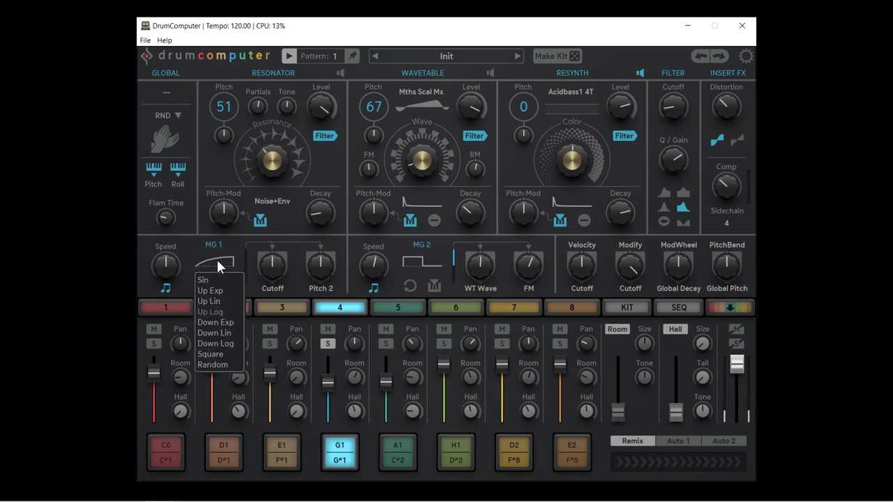
{"action": "left_click", "coordinate": [223, 322]}
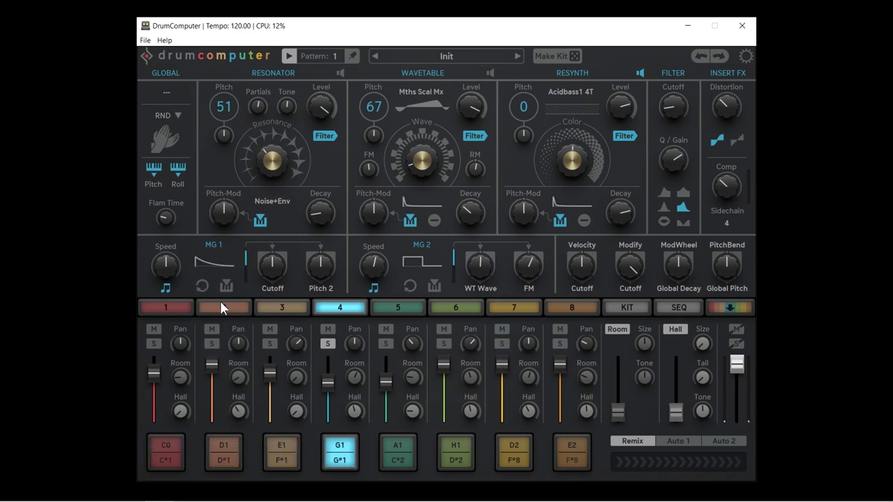
{"action": "left_click", "coordinate": [279, 289]}
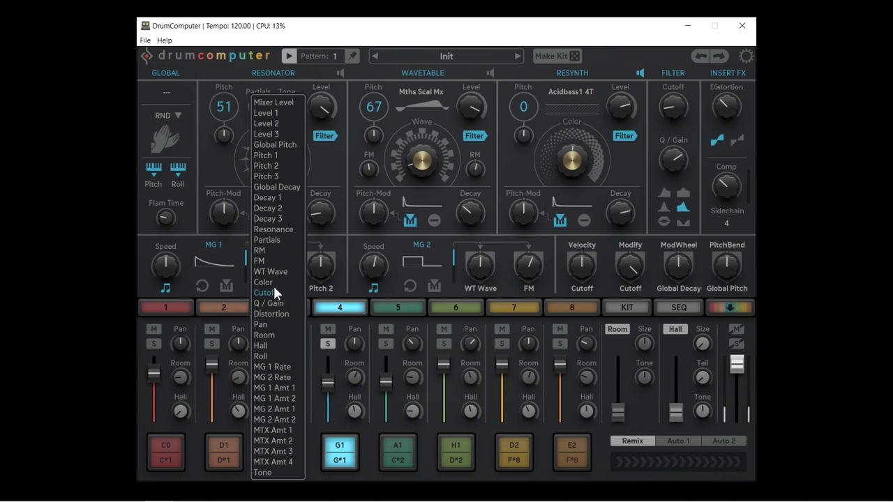
{"action": "left_click", "coordinate": [266, 291]}
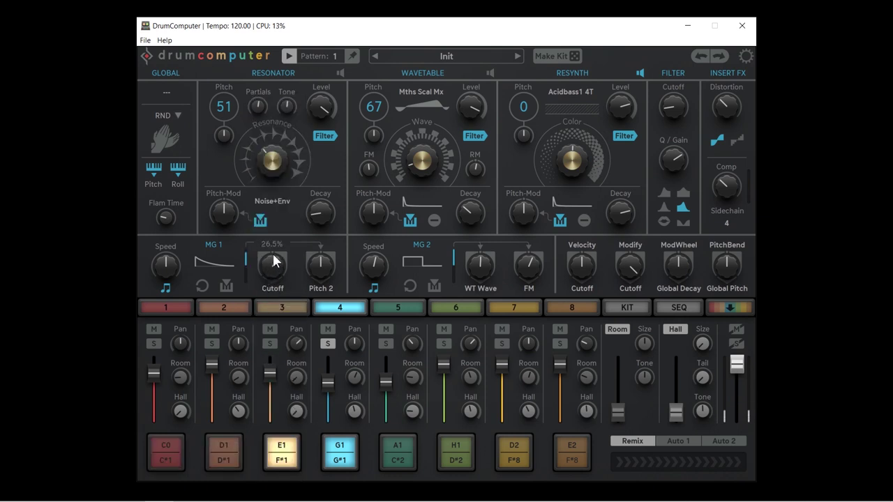
{"action": "left_click", "coordinate": [166, 286]}
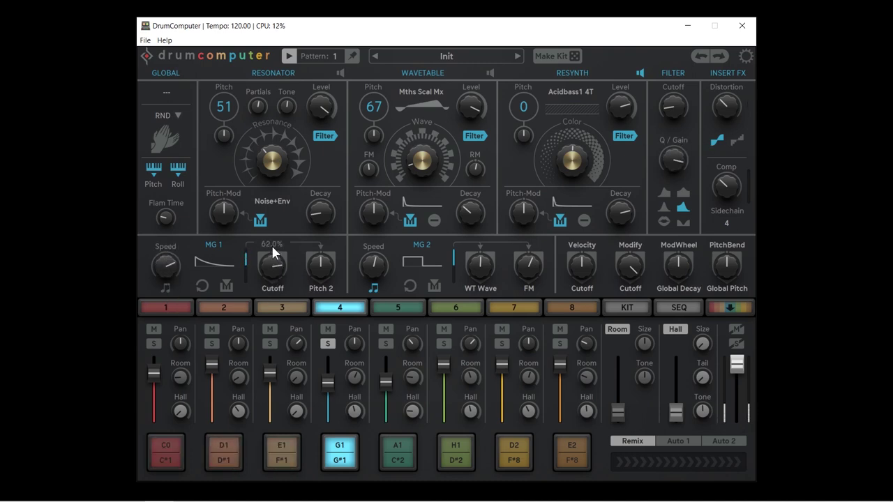
Reduce track 4's distortion to minimum and switch to the other distortion type
{"action": "mouse_move", "coordinate": [677, 161]}
{"action": "left_click_drag", "start_coordinate": [729, 106], "coordinate": [728, 117]}
{"action": "left_click", "coordinate": [736, 138]}
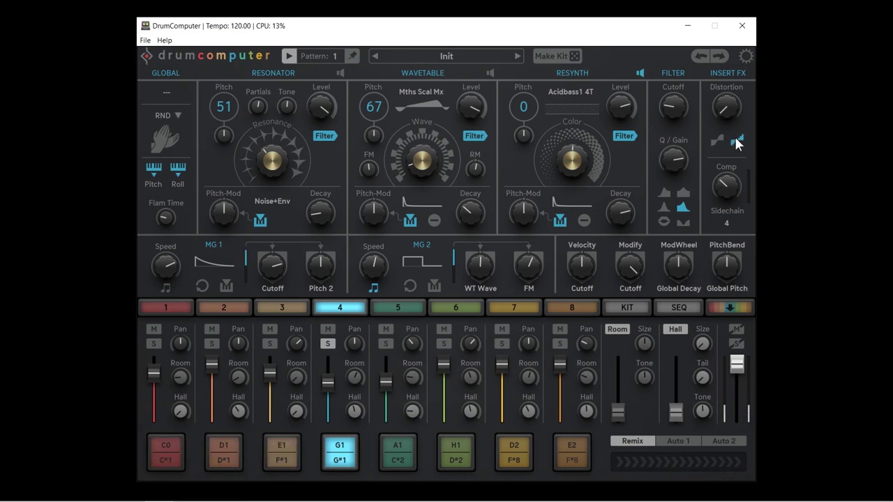
Compare the two distortion types on track 4, then keep the first type with a high distortion amount
{"action": "left_click", "coordinate": [715, 141]}
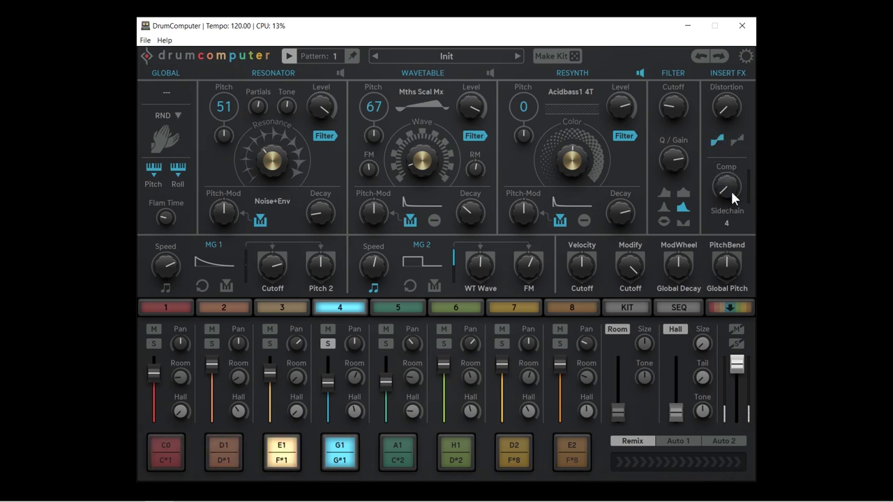
{"action": "left_click_drag", "start_coordinate": [728, 108], "coordinate": [709, 47]}
{"action": "left_click", "coordinate": [737, 140]}
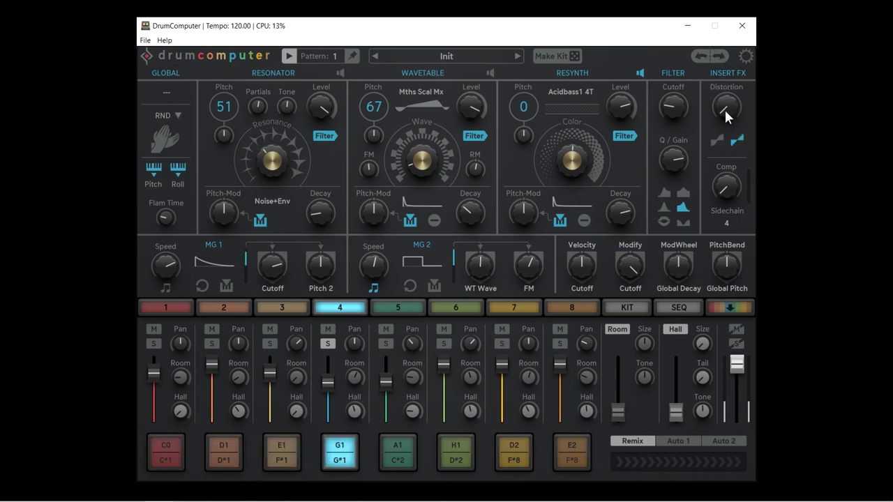
{"action": "left_click_drag", "start_coordinate": [727, 108], "coordinate": [719, 138]}
{"action": "left_click", "coordinate": [718, 140]}
{"action": "left_click_drag", "start_coordinate": [722, 106], "coordinate": [722, 79]}
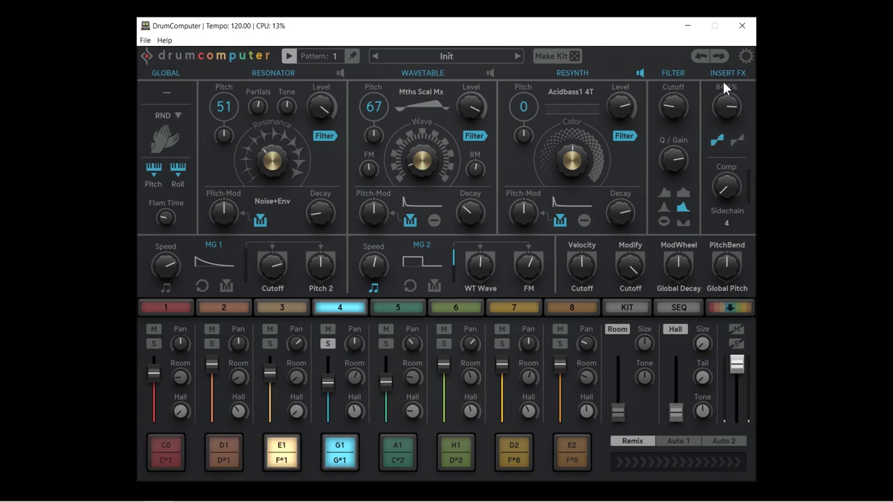
Solo track 1 alongside track 4, raise track 4's compression to maximum and set its sidechain source to track 1
{"action": "left_click", "coordinate": [157, 344]}
{"action": "scroll", "coordinate": [730, 185], "scroll_direction": "up", "scroll_amount": 3}
{"action": "scroll", "coordinate": [729, 185], "scroll_direction": "down", "scroll_amount": 1}
{"action": "left_click", "coordinate": [728, 222]}
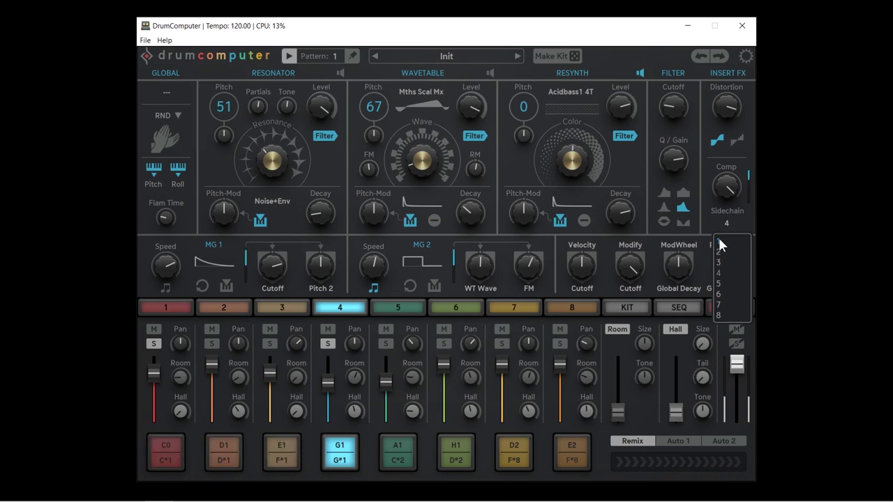
{"action": "left_click", "coordinate": [719, 241]}
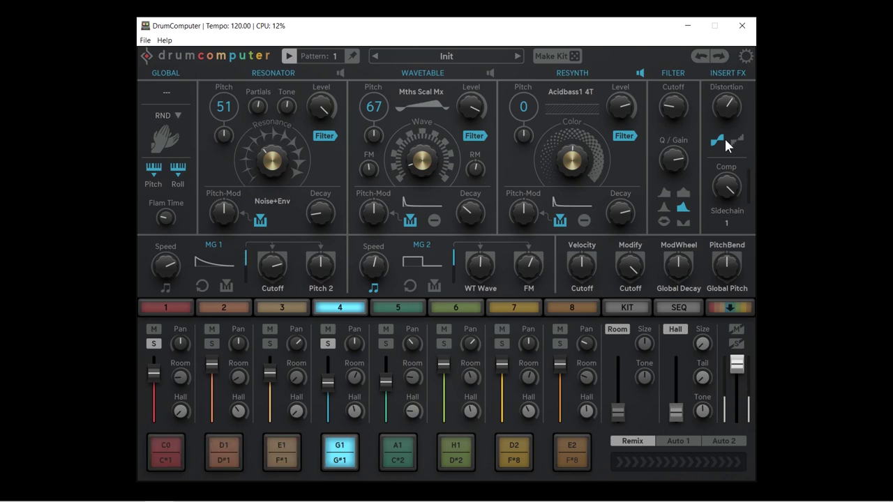
Raise track 1's mixer level slightly, return to track 4 and add tracks 2 and 3 to the solo
{"action": "left_click", "coordinate": [173, 308]}
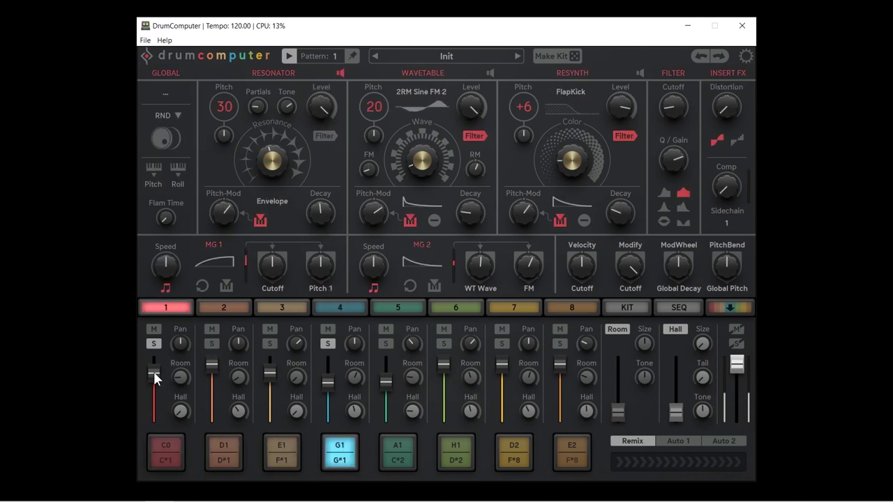
{"action": "left_click_drag", "start_coordinate": [153, 372], "coordinate": [153, 364]}
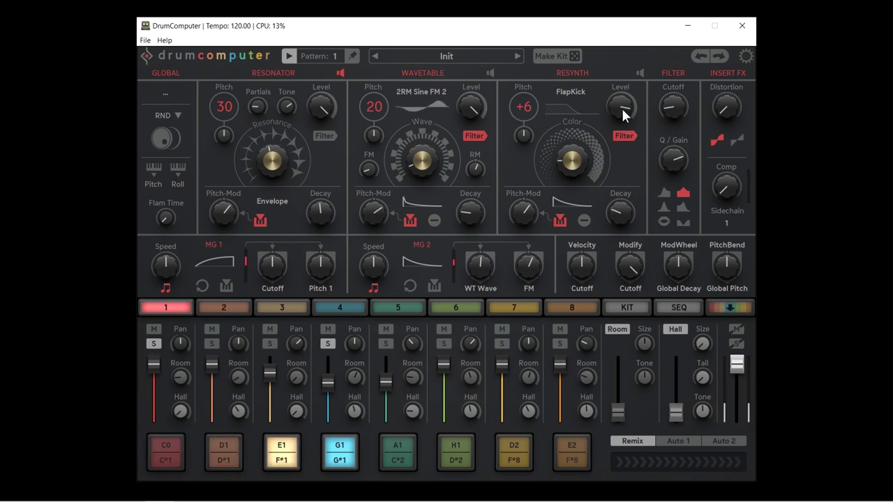
{"action": "left_click", "coordinate": [338, 307]}
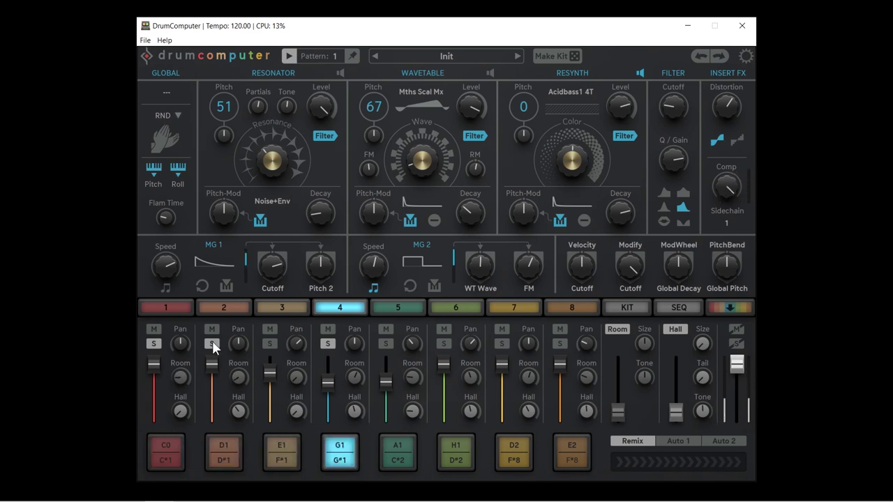
{"action": "left_click", "coordinate": [265, 345]}
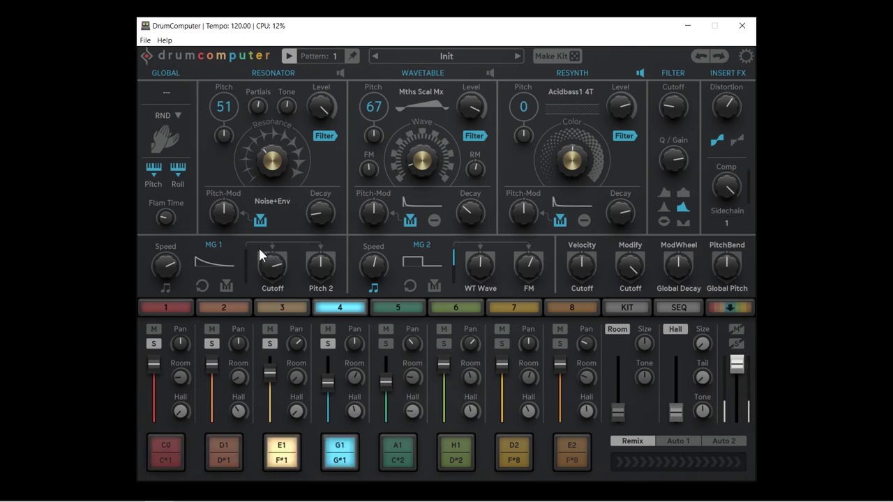
Set track 4's MG 1 to a looping Sin shape, synced to tempo at a speed of 1/16.3
{"action": "left_click", "coordinate": [207, 263]}
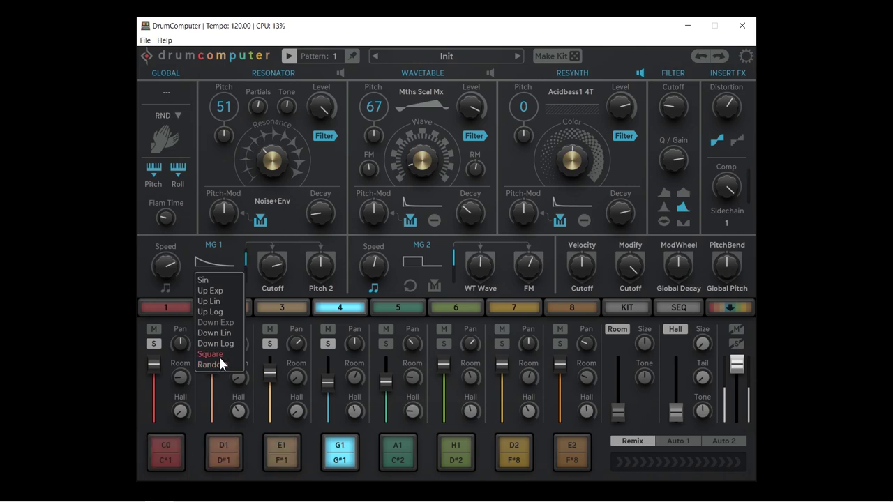
{"action": "left_click", "coordinate": [210, 279]}
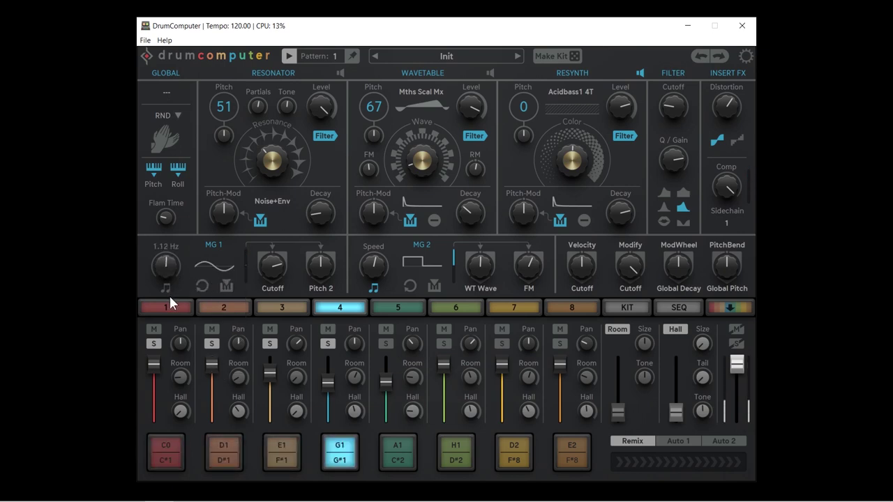
{"action": "left_click", "coordinate": [202, 285]}
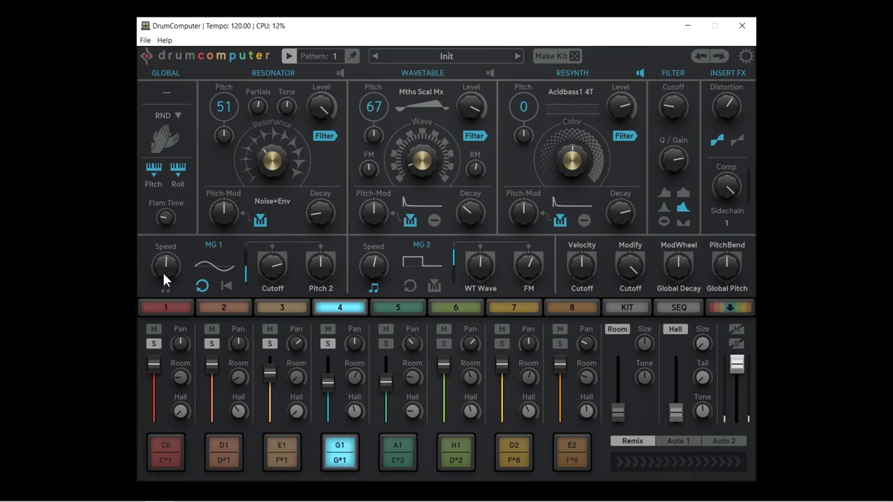
{"action": "mouse_move", "coordinate": [159, 264]}
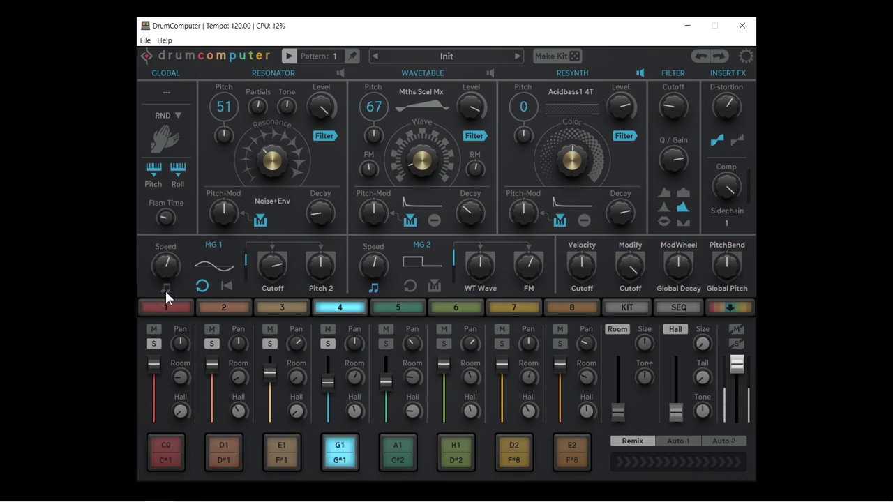
{"action": "left_click", "coordinate": [165, 287]}
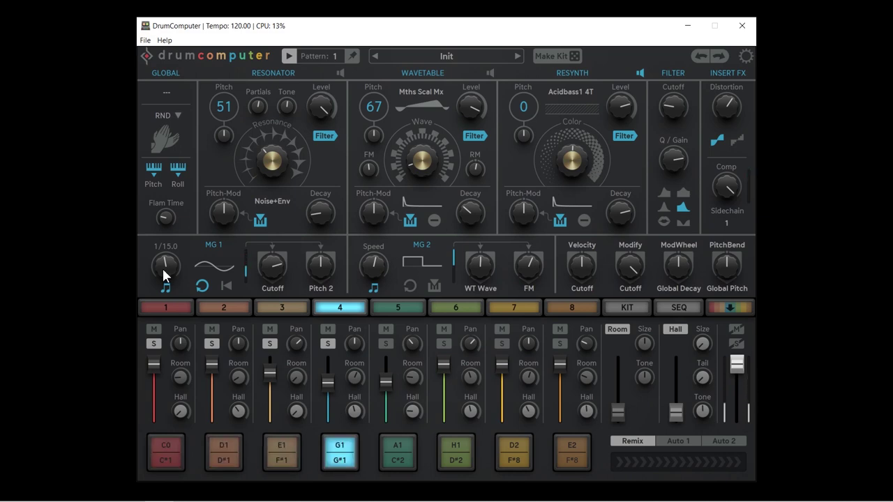
{"action": "left_click_drag", "start_coordinate": [162, 267], "coordinate": [159, 261]}
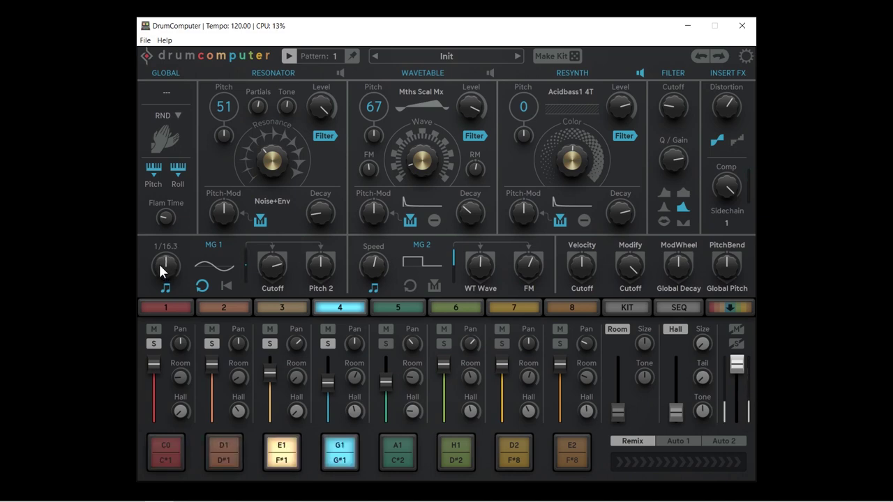
Change track 4's MG 1 shape to Down Lin and set the filter cutoff to about 388 Hz
{"action": "mouse_move", "coordinate": [265, 276]}
{"action": "mouse_move", "coordinate": [672, 112]}
{"action": "left_mouse_down"}
{"action": "mouse_move", "coordinate": [667, 81]}
{"action": "mouse_move", "coordinate": [670, 105]}
{"action": "left_mouse_up"}
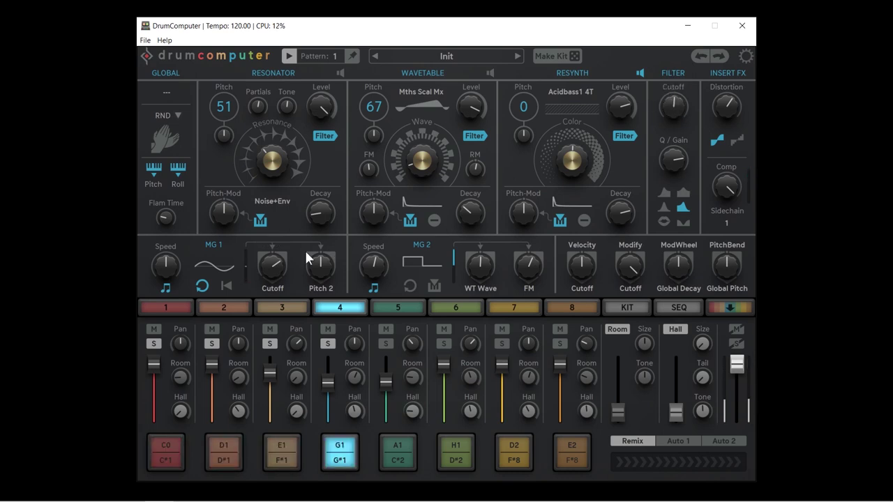
{"action": "left_click", "coordinate": [210, 260]}
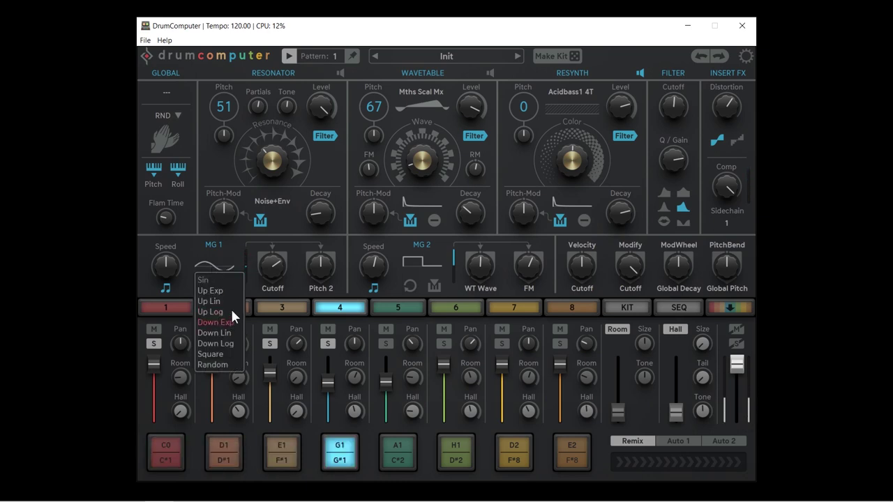
{"action": "left_click", "coordinate": [227, 333]}
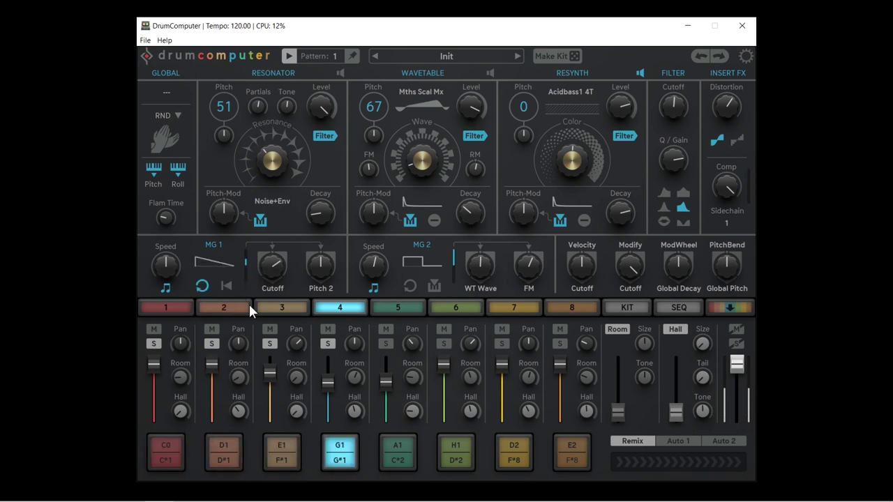
{"action": "mouse_move", "coordinate": [673, 102]}
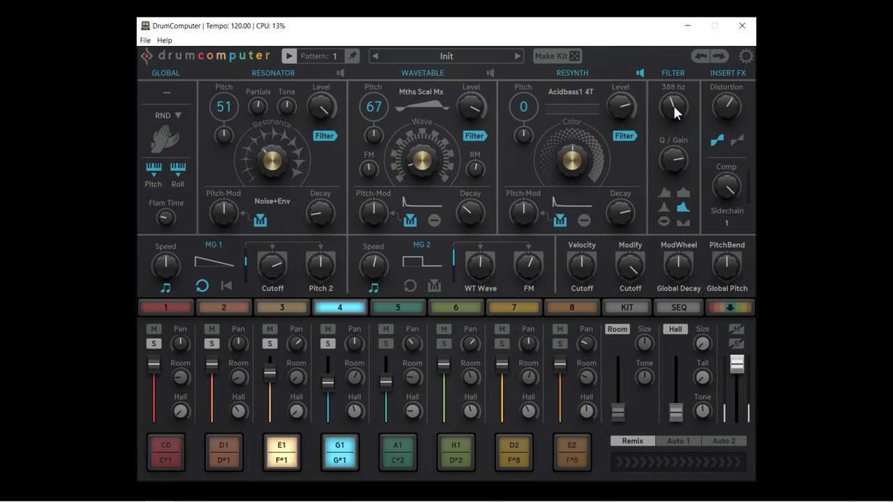
Assign track 4's second MG 1 target to Pitch 3 with a negative amount and set the resynth pitch to +8
{"action": "left_click", "coordinate": [321, 287]}
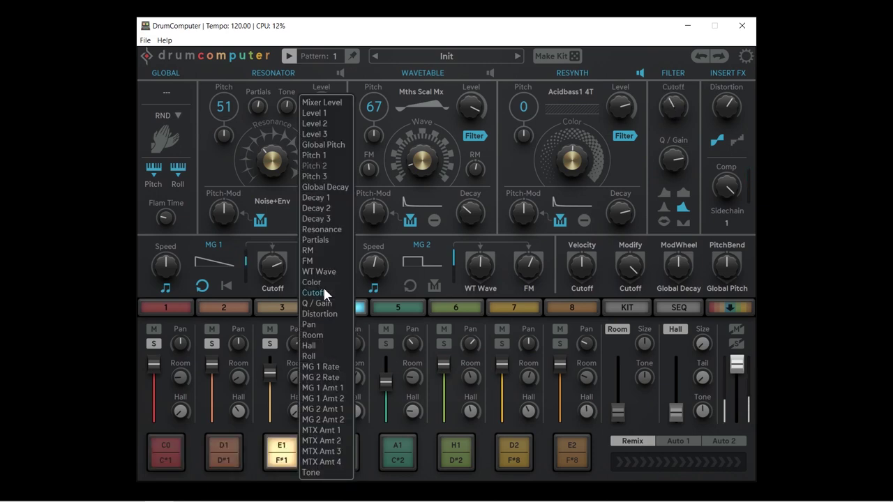
{"action": "left_click", "coordinate": [319, 176]}
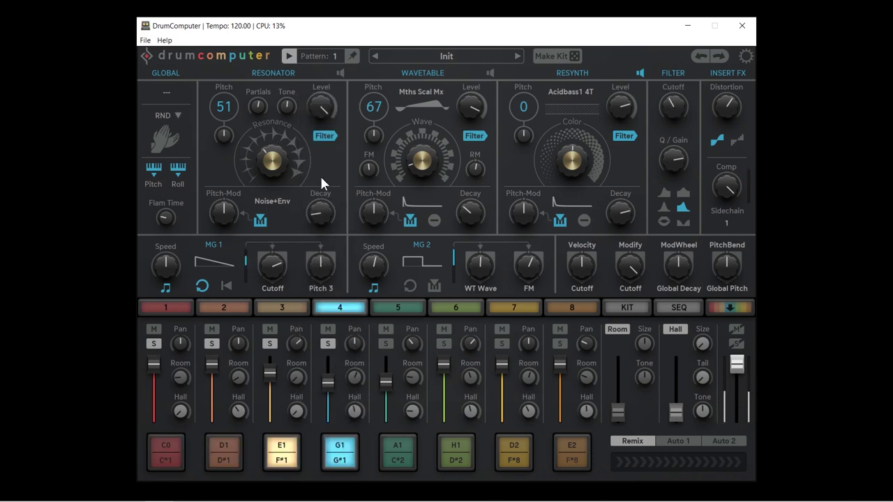
{"action": "mouse_move", "coordinate": [319, 264]}
{"action": "mouse_move", "coordinate": [319, 265]}
{"action": "left_mouse_down"}
{"action": "mouse_move", "coordinate": [319, 297]}
{"action": "mouse_move", "coordinate": [317, 266]}
{"action": "left_mouse_up"}
{"action": "mouse_move", "coordinate": [524, 108]}
{"action": "left_mouse_down"}
{"action": "mouse_move", "coordinate": [520, 94]}
{"action": "mouse_move", "coordinate": [524, 115]}
{"action": "mouse_move", "coordinate": [522, 106]}
{"action": "left_mouse_up"}
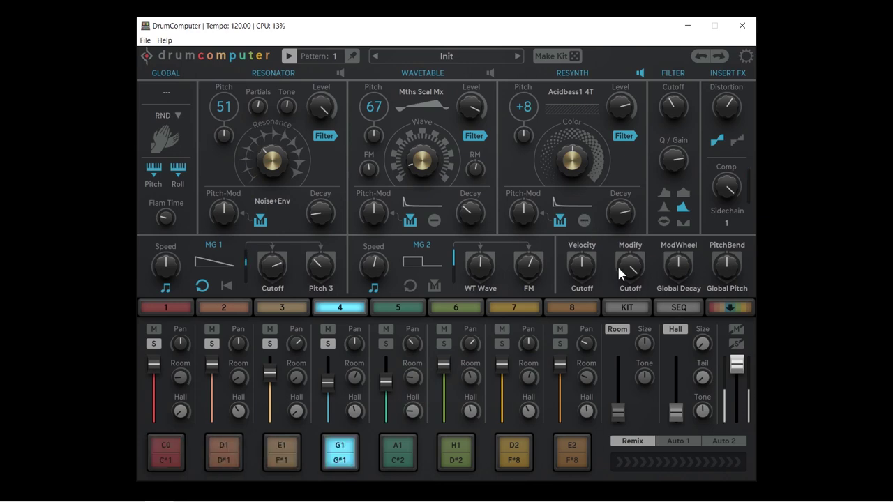
Browse the sources and targets of track 4's velocity modulation, keep Cutoff as the target and raise its amount well above zero
{"action": "left_click", "coordinate": [585, 246]}
{"action": "left_click", "coordinate": [584, 240]}
{"action": "left_click", "coordinate": [578, 289]}
{"action": "left_click", "coordinate": [394, 293]}
{"action": "left_click", "coordinate": [584, 287]}
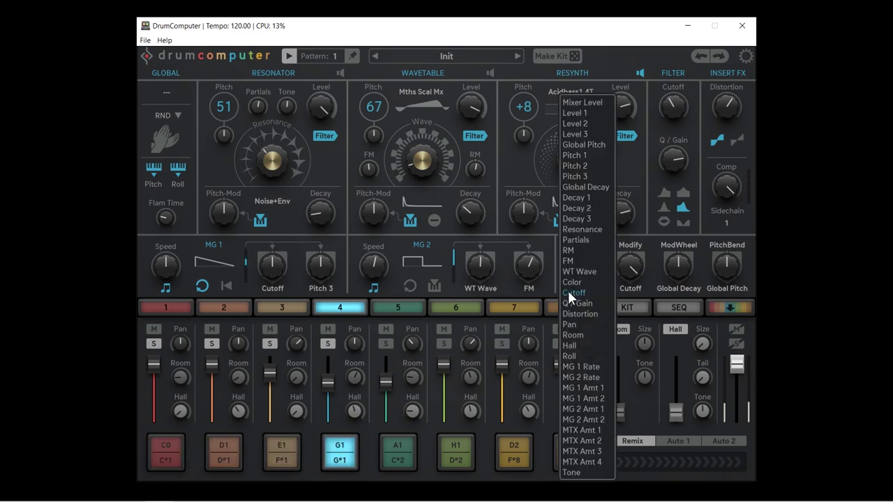
{"action": "left_click", "coordinate": [589, 268]}
{"action": "left_click_drag", "start_coordinate": [579, 265], "coordinate": [575, 231]}
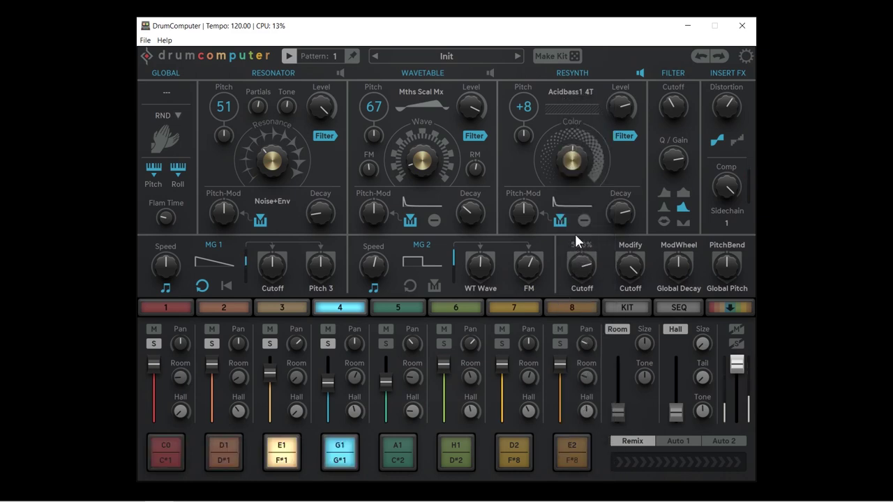
Check track 4's step velocities in the sequencer and return to track 4's sound settings
{"action": "left_click", "coordinate": [675, 308]}
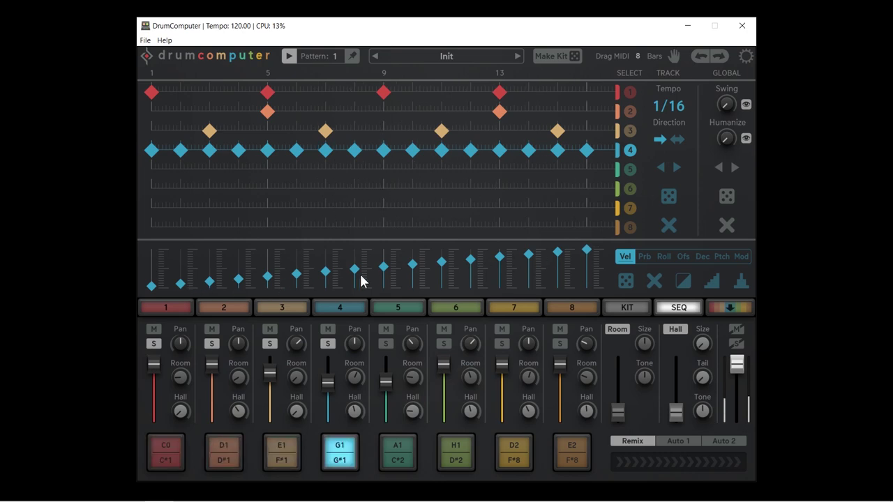
{"action": "left_click", "coordinate": [188, 307]}
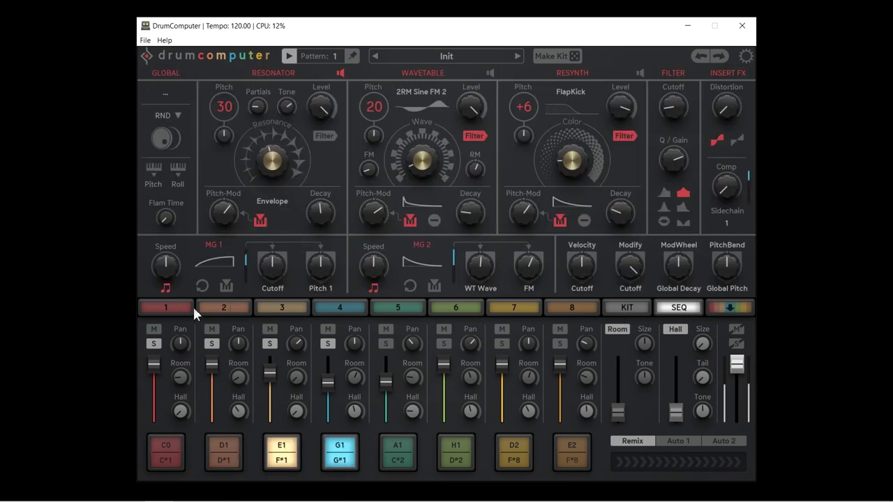
{"action": "left_click", "coordinate": [351, 307]}
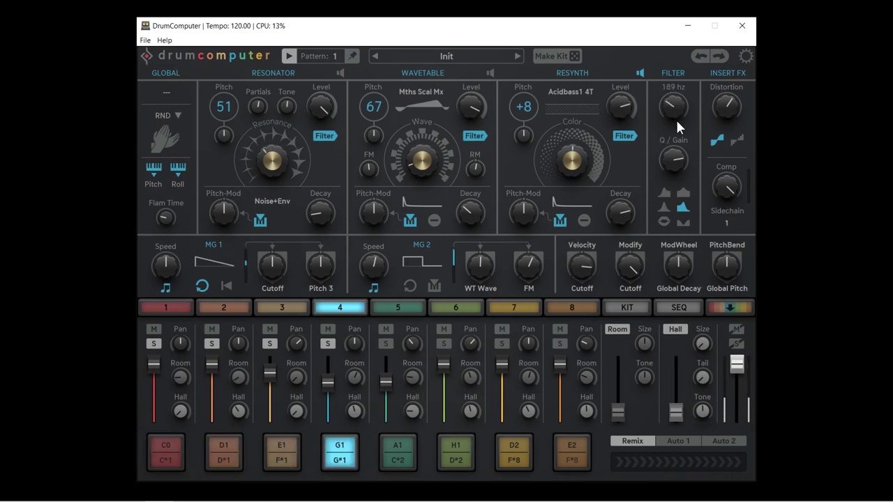
Change the target of track 4's velocity modulation to Pitch 3 and raise the filter cutoff
{"action": "left_click", "coordinate": [584, 288]}
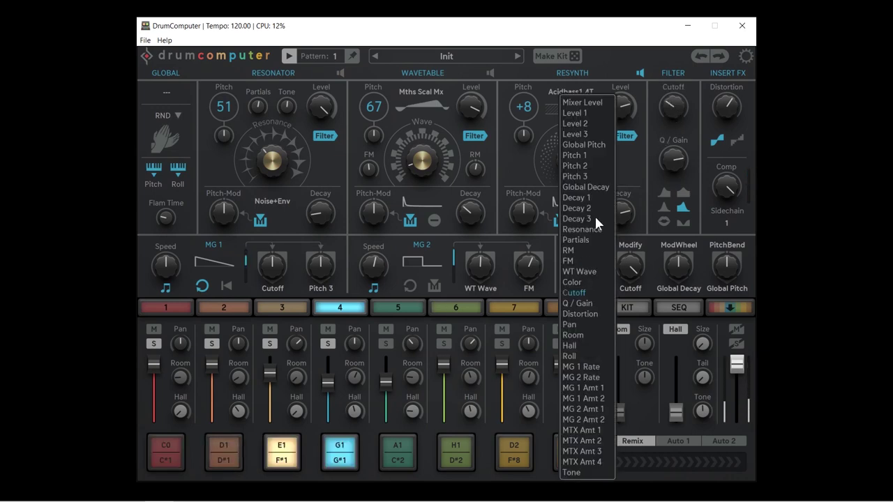
{"action": "left_click", "coordinate": [582, 175]}
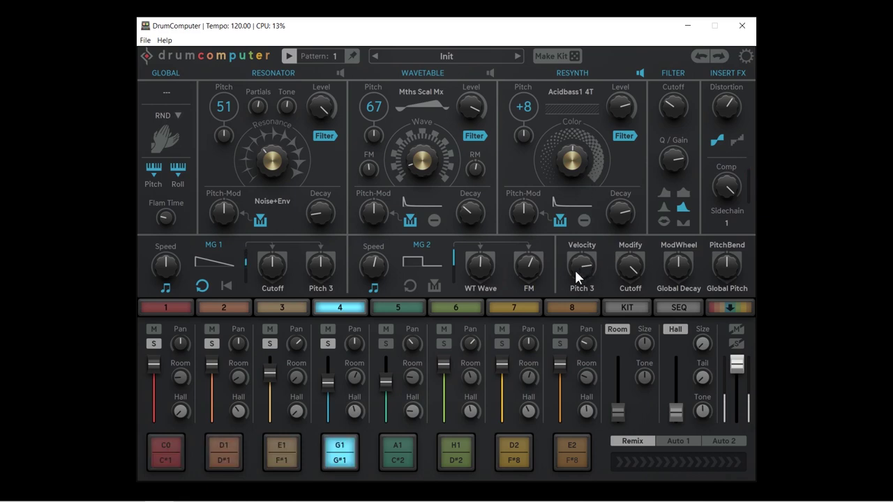
{"action": "mouse_move", "coordinate": [667, 91]}
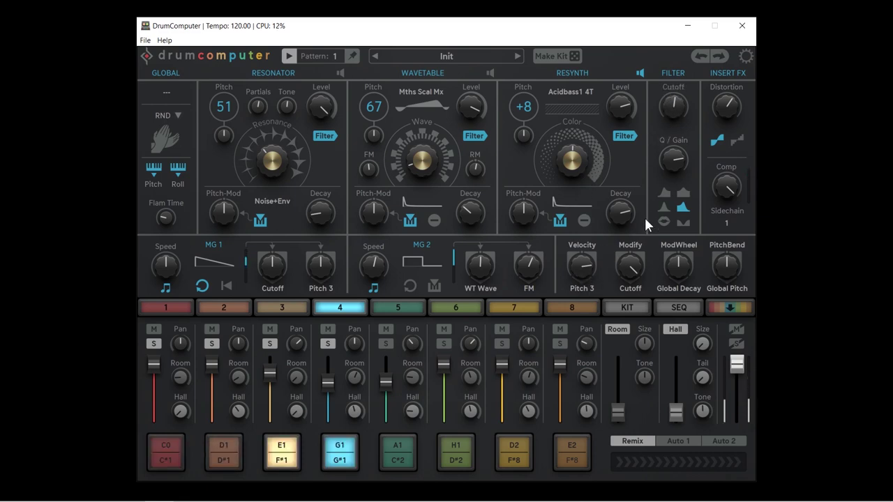
{"action": "scroll", "coordinate": [671, 99], "scroll_direction": "up", "scroll_amount": 3}
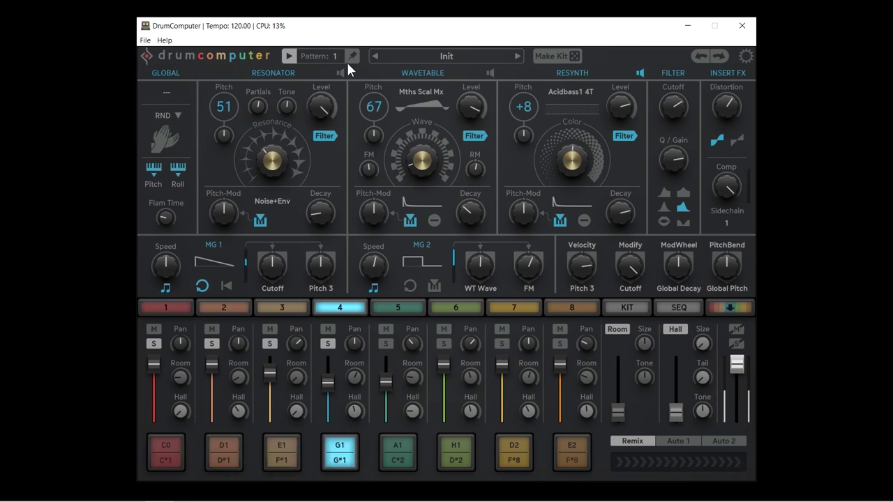
Stop playback and review the modulation sources available for track 4's velocity slot without changing it
{"action": "left_click", "coordinate": [288, 56]}
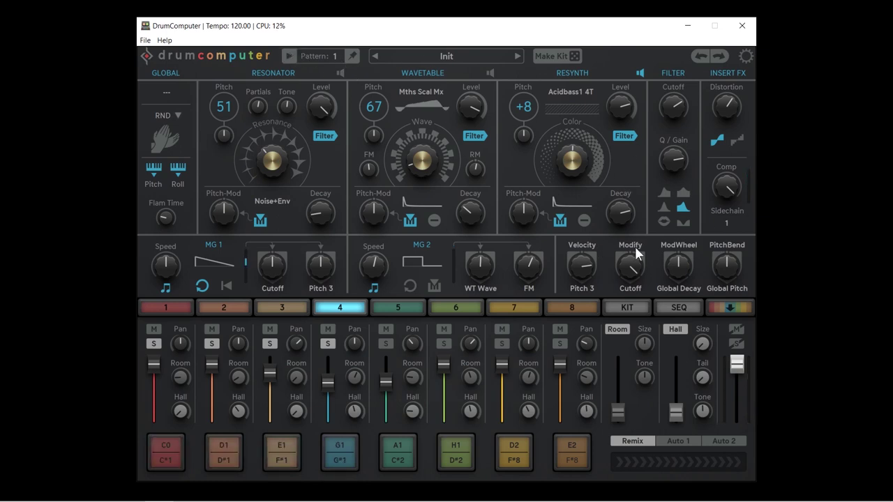
{"action": "left_click", "coordinate": [580, 246]}
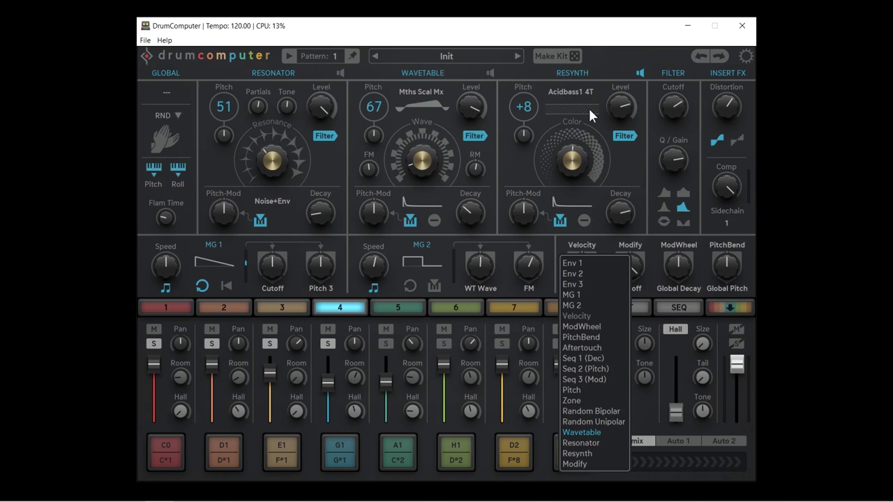
{"action": "left_click", "coordinate": [554, 248]}
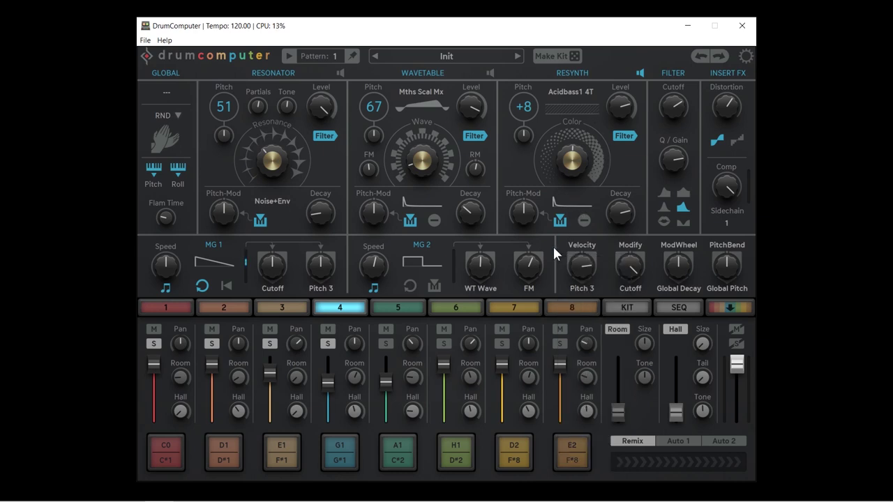